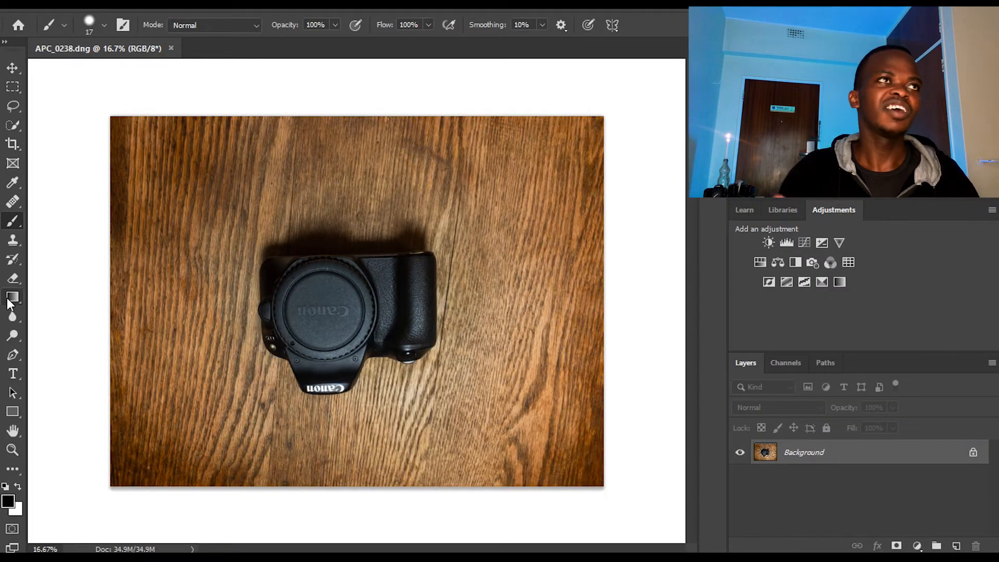
Trace the camera's upper edge with a Pen tool path, from the body's left end to the grip's rounded corner
left_click(12, 354)
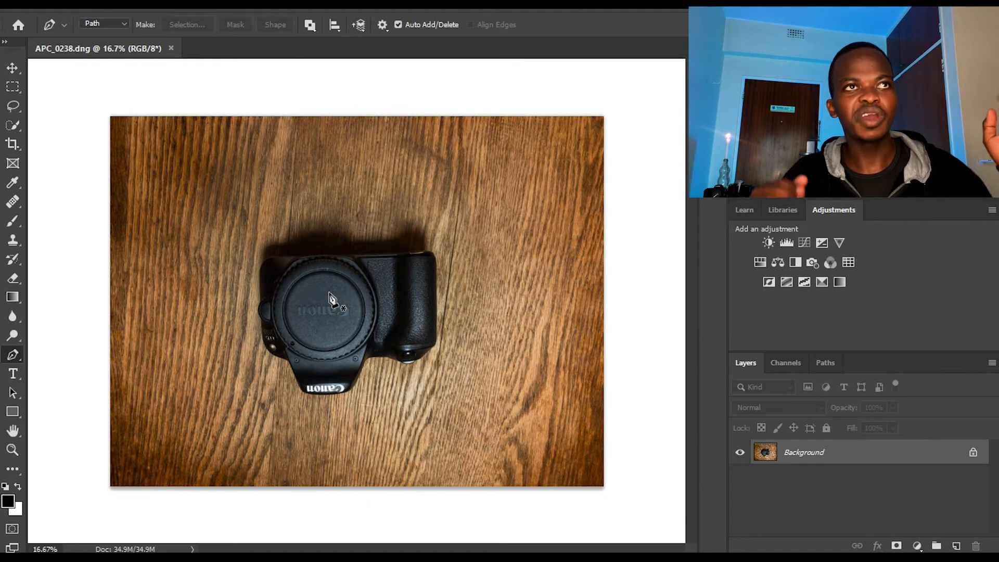
key("ctrl+plus")
key("ctrl+plus")
key("ctrl+plus")
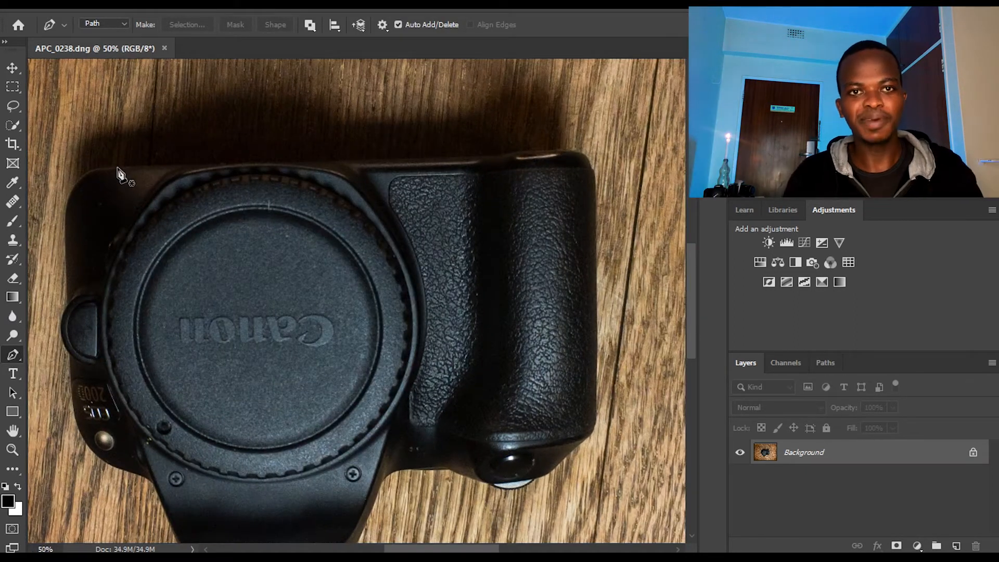
left_click(122, 166)
left_click(341, 159)
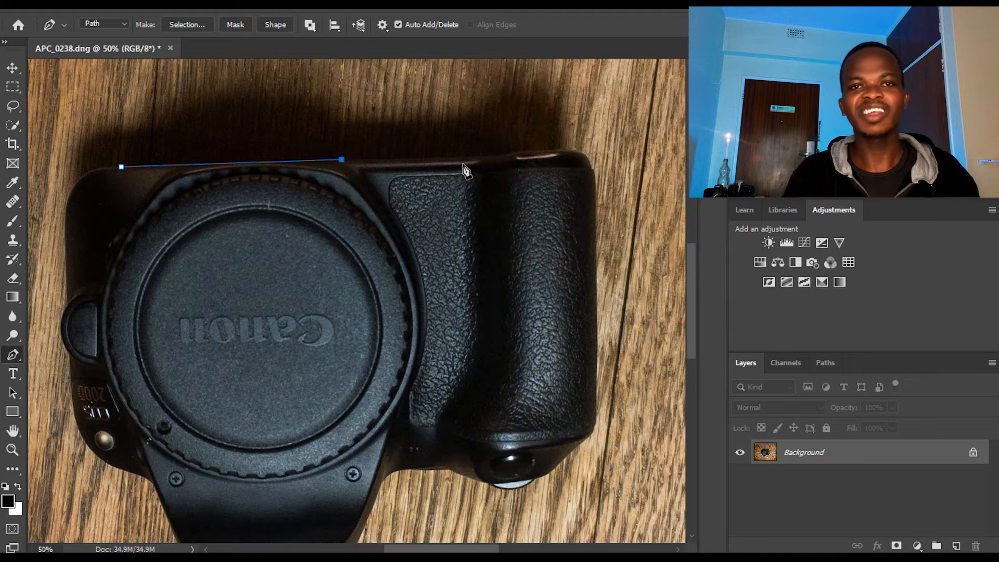
left_click(495, 158)
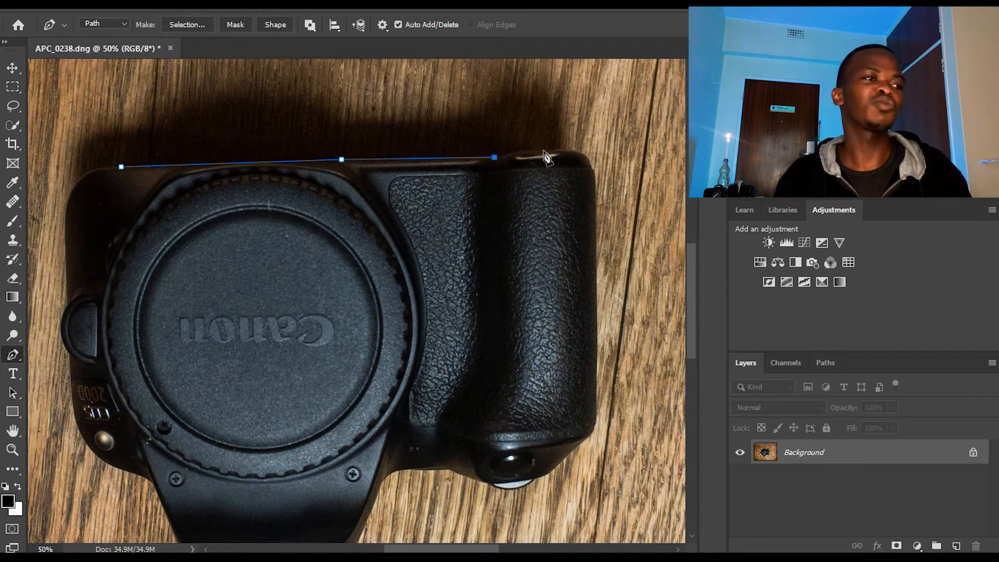
left_click_drag(531, 152, 547, 151)
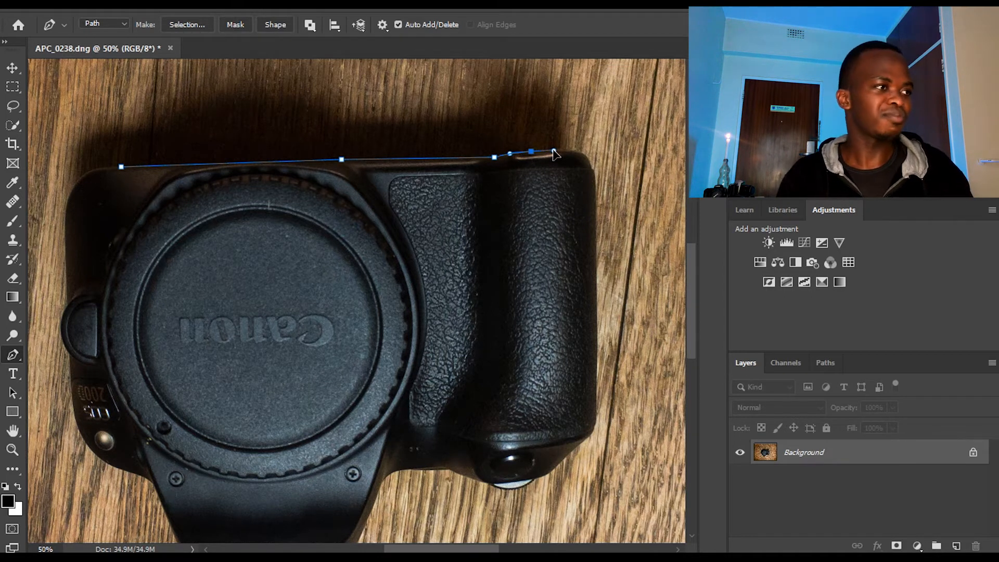
left_click(594, 167)
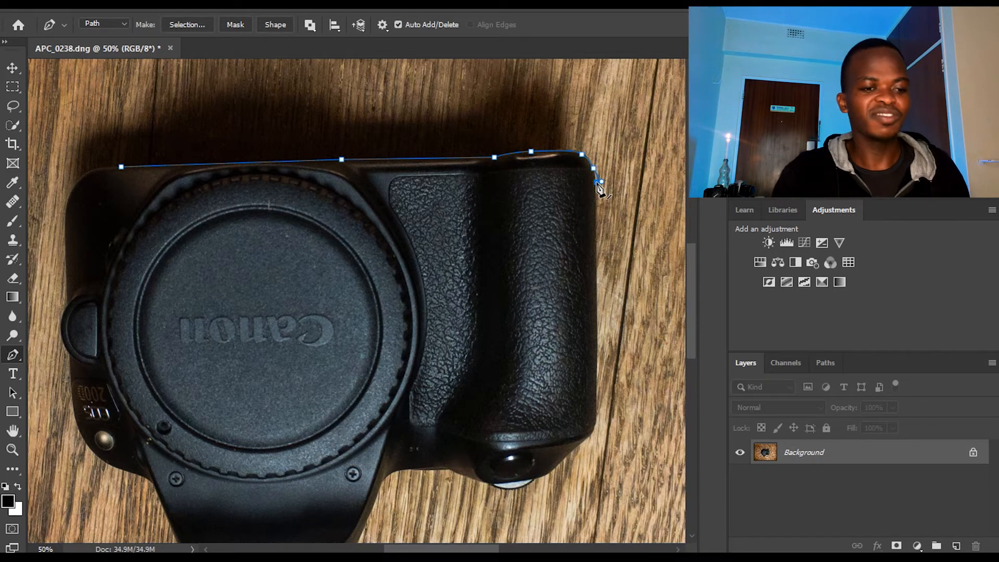
Undo the anchor points at the grip's upper corner and retrace the curve around it with new ones
key("ctrl+plus")
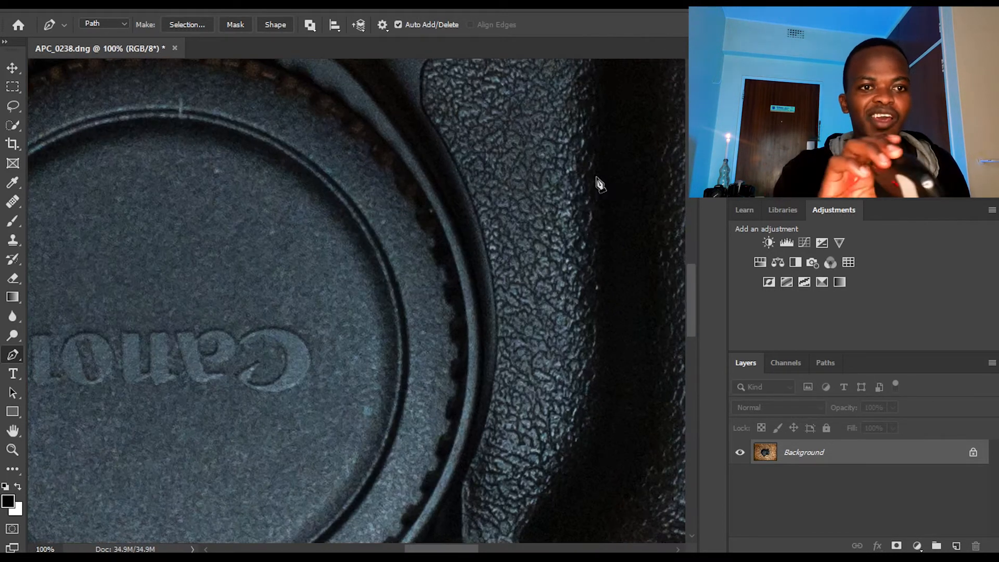
left_click_drag(411, 551, 457, 545)
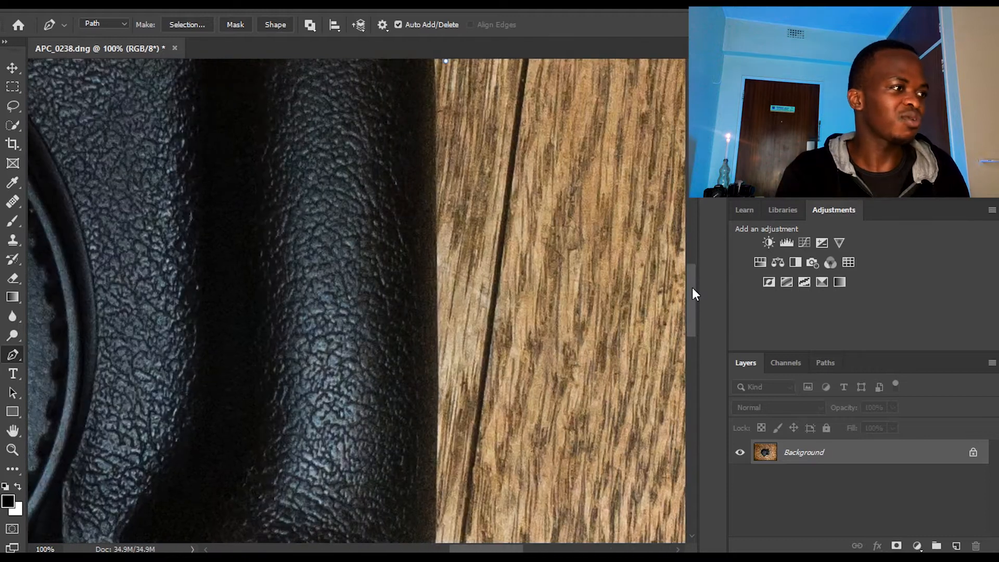
left_click_drag(693, 288, 692, 254)
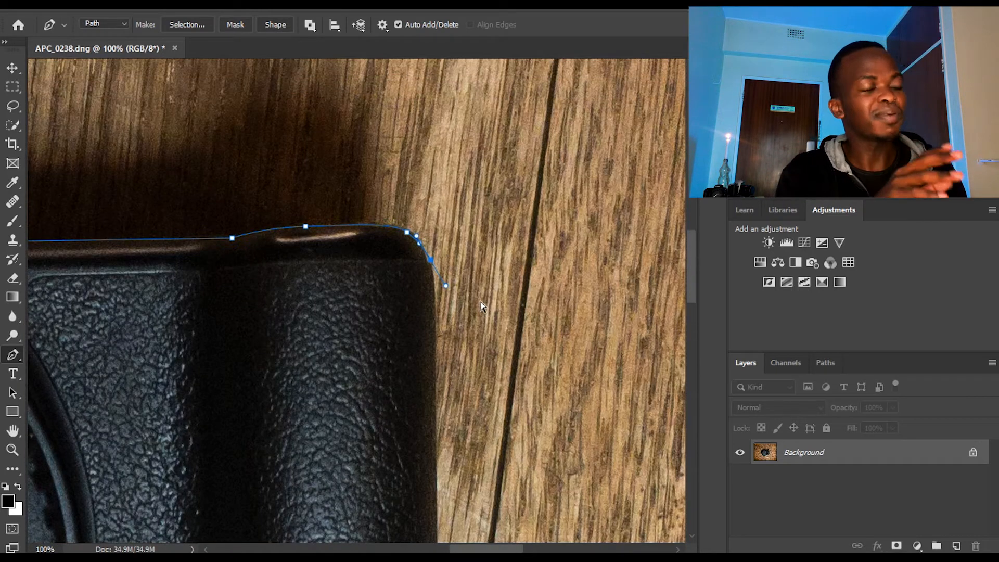
key("ctrl+z")
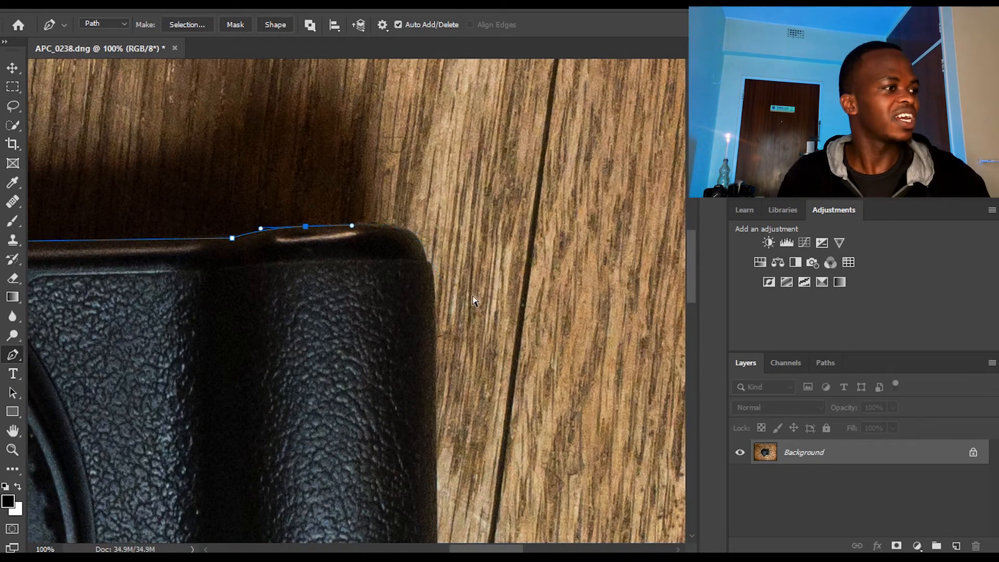
left_click(404, 228)
left_click_drag(426, 255, 438, 286)
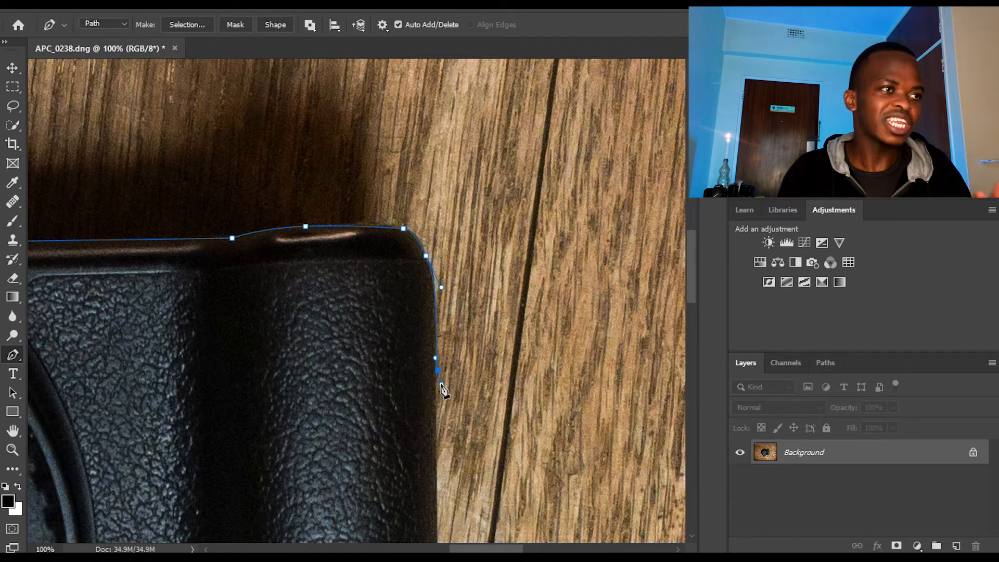
Continue the pen path down the grip's outer side, undoing and redrawing the anchor points to follow the edge
left_click(441, 384)
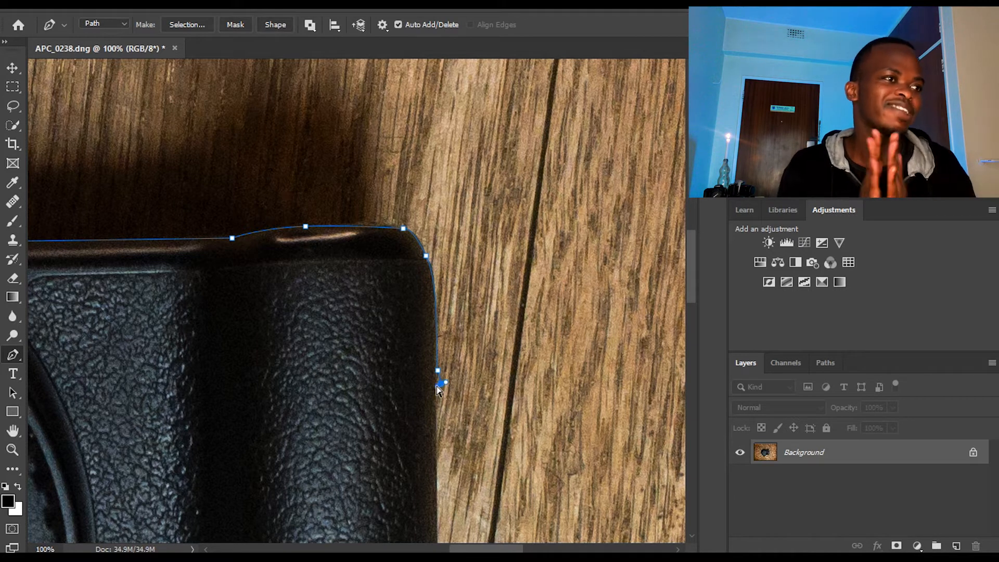
key("ctrl+z")
key("ctrl+z")
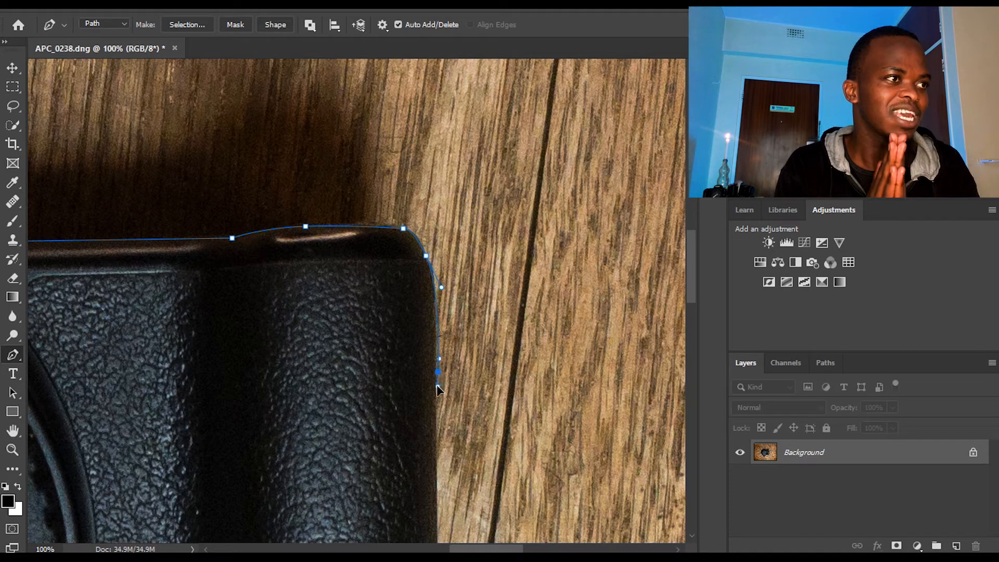
left_click_drag(438, 391, 439, 404)
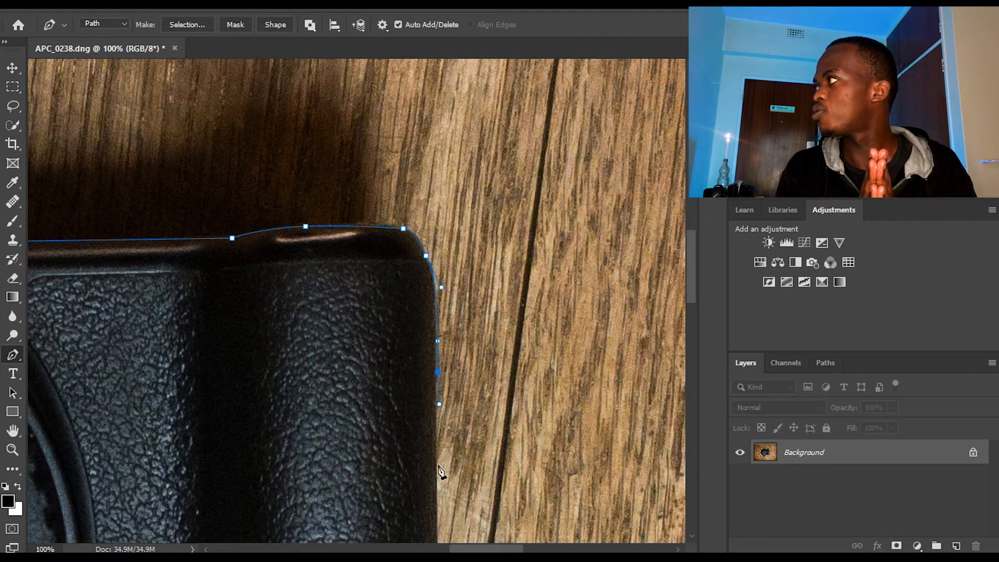
left_click_drag(438, 465, 439, 473)
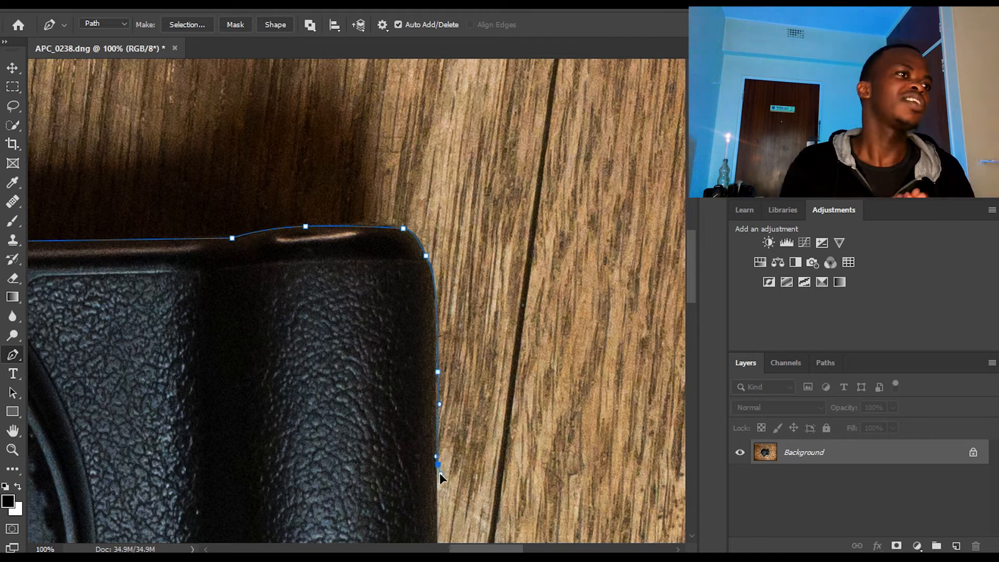
Undo all anchor points of the pen path so the whole trace around the camera is removed
key("ctrl+z")
key("ctrl+z")
key("ctrl+z")
key("ctrl+z")
key("ctrl+z")
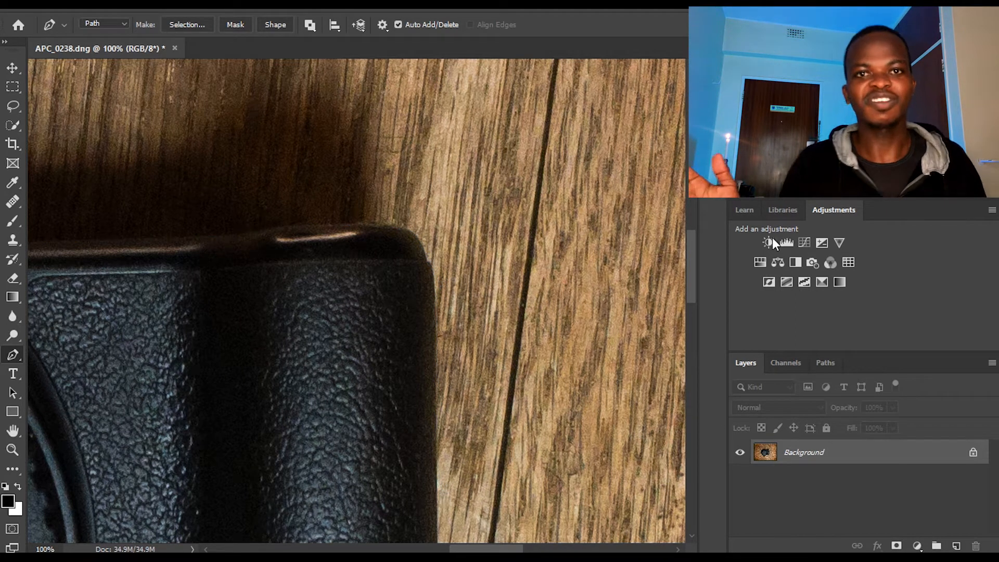
key("ctrl+minus")
key("ctrl+minus")
key("ctrl+minus")
key("ctrl+minus")
key("ctrl+minus")
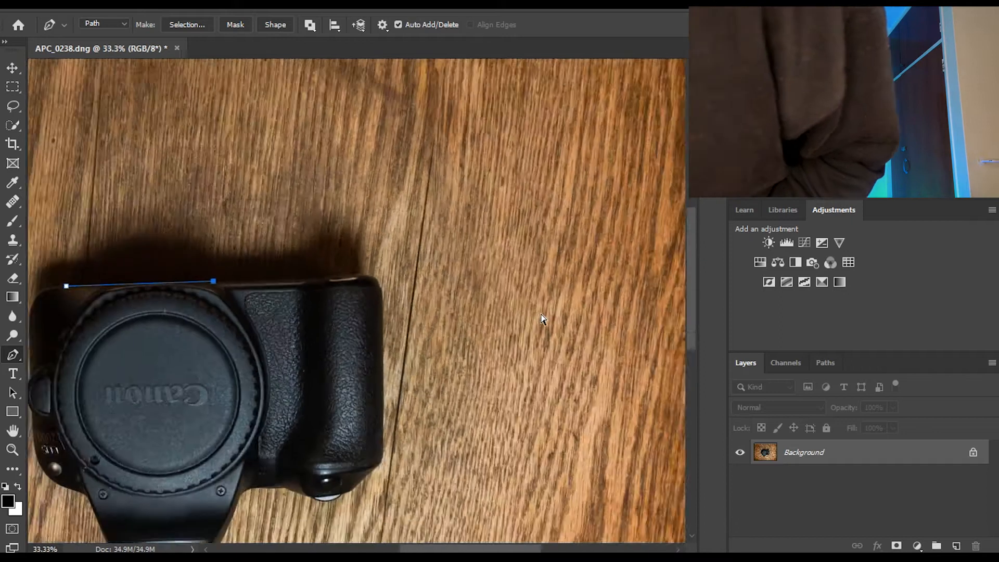
key("ctrl+z")
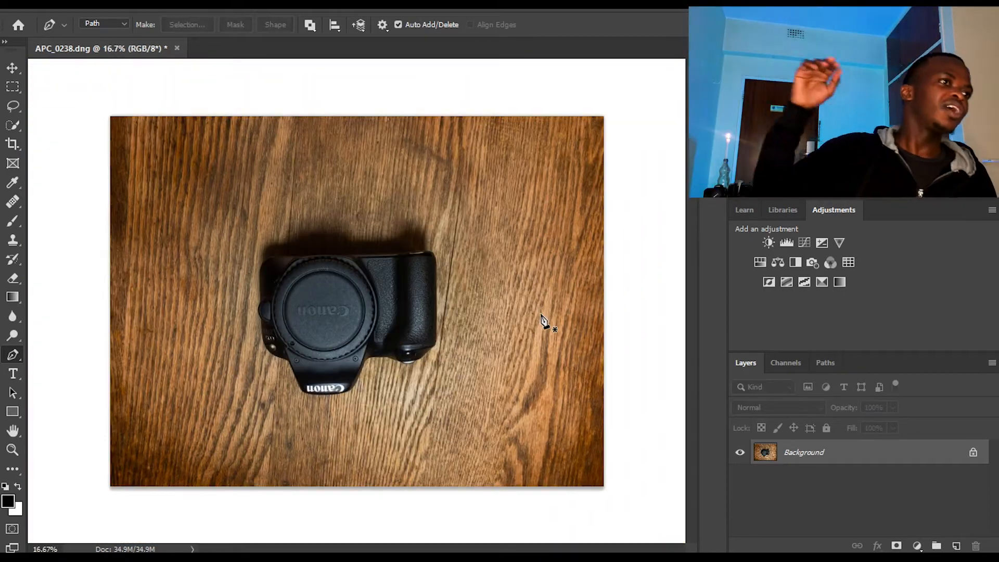
Select the whole camera with the Quick Selection tool
left_click(15, 87)
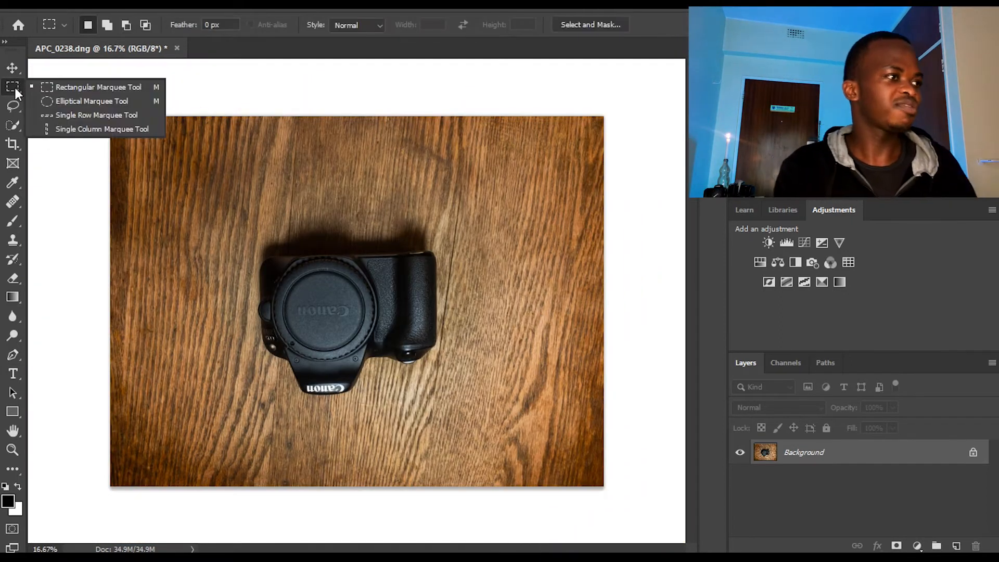
left_click(13, 128)
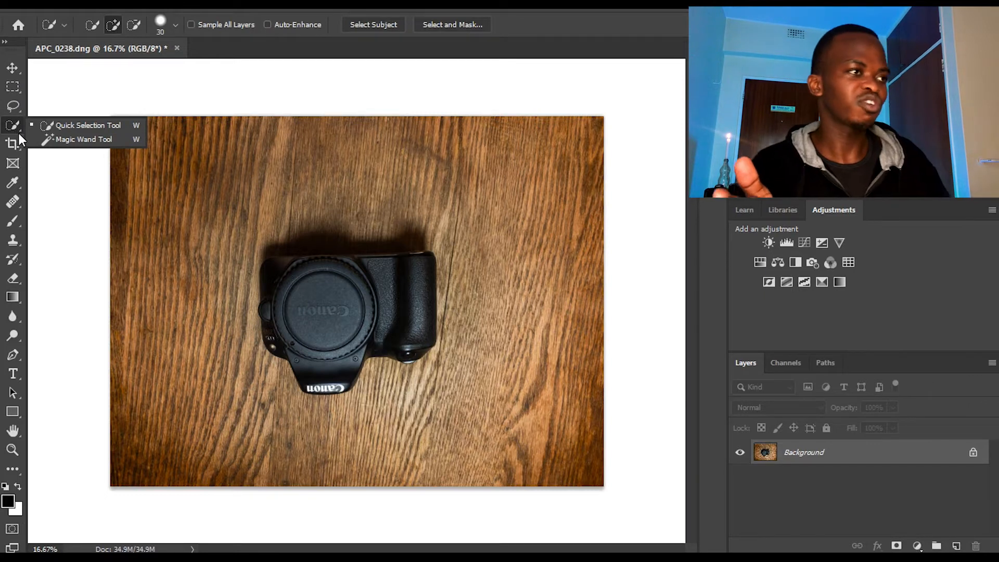
left_click(88, 125)
mouse_move(300, 279)
left_mouse_down()
mouse_move(328, 342)
mouse_move(305, 265)
mouse_move(282, 266)
mouse_move(279, 293)
mouse_move(306, 368)
mouse_move(403, 314)
left_mouse_up()
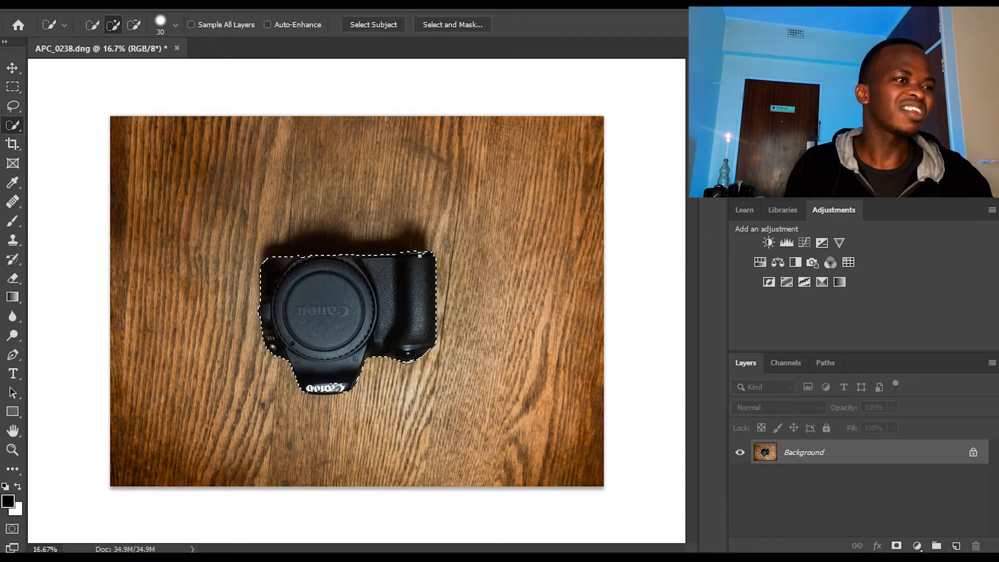
Refine the selection outline along the camera's upper edge above the lens cap and at the left corner
key("ctrl+plus")
key("ctrl+plus")
key("ctrl+plus")
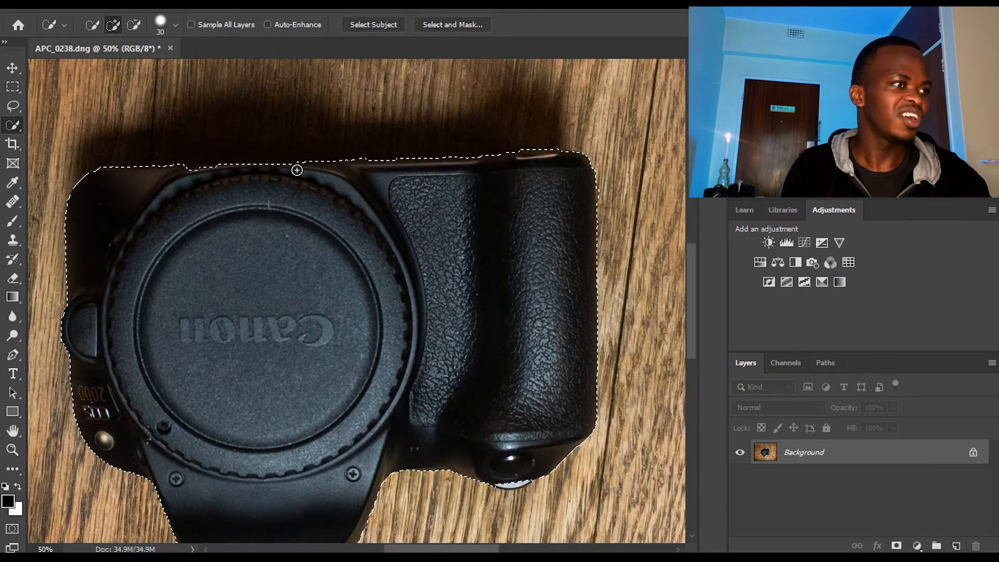
left_click_drag(211, 170, 86, 184)
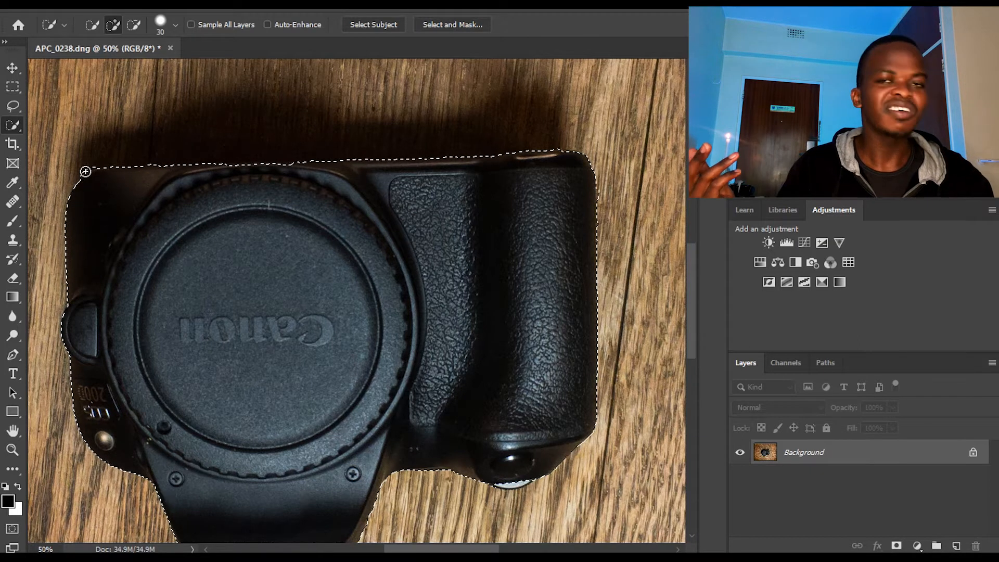
Add the missed area along the camera's lower Canon logo edge to the selection and subtract the spill onto the wood
scroll(175, 263, "down", 3)
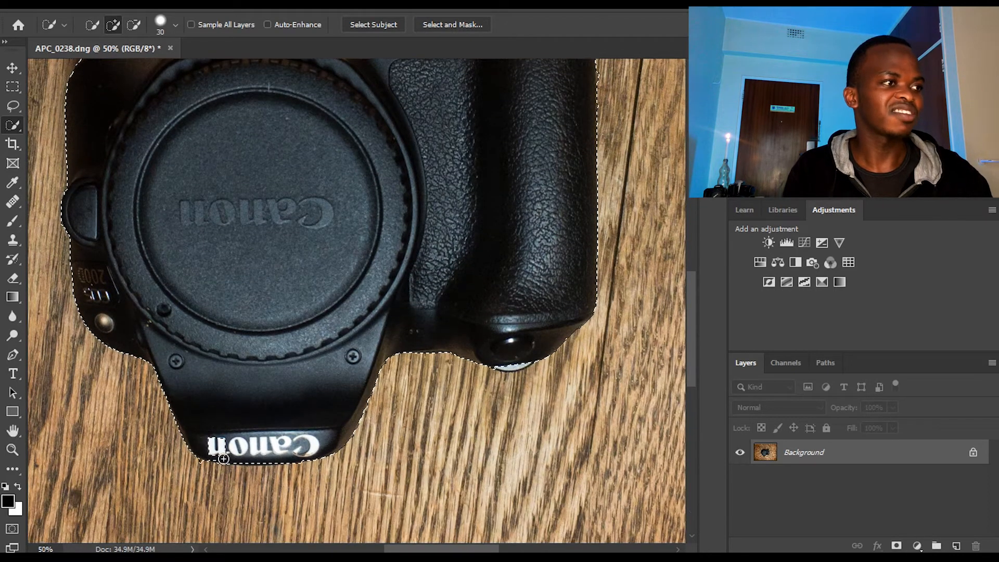
left_click(309, 458)
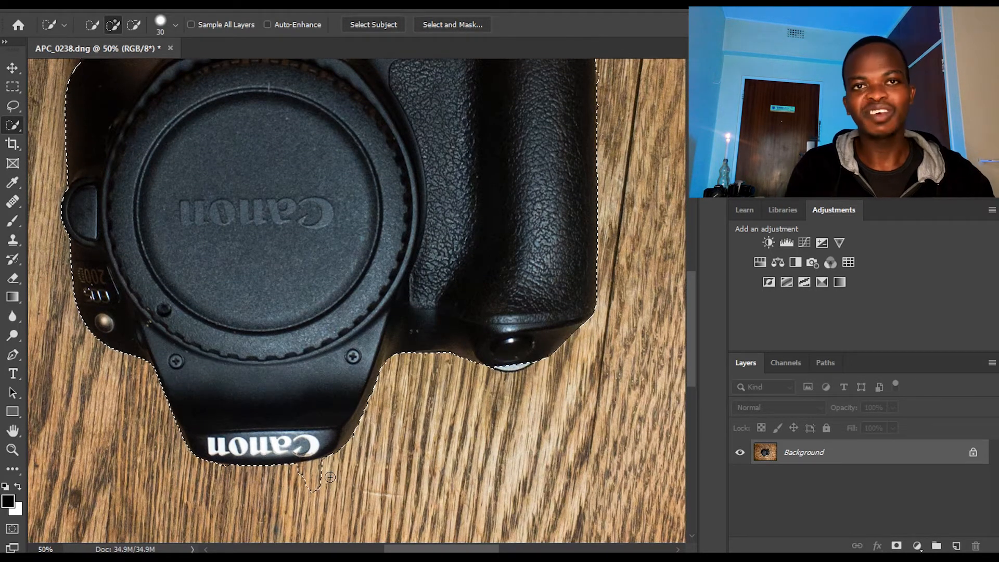
left_click(313, 476, "alt")
left_click(314, 476, "alt")
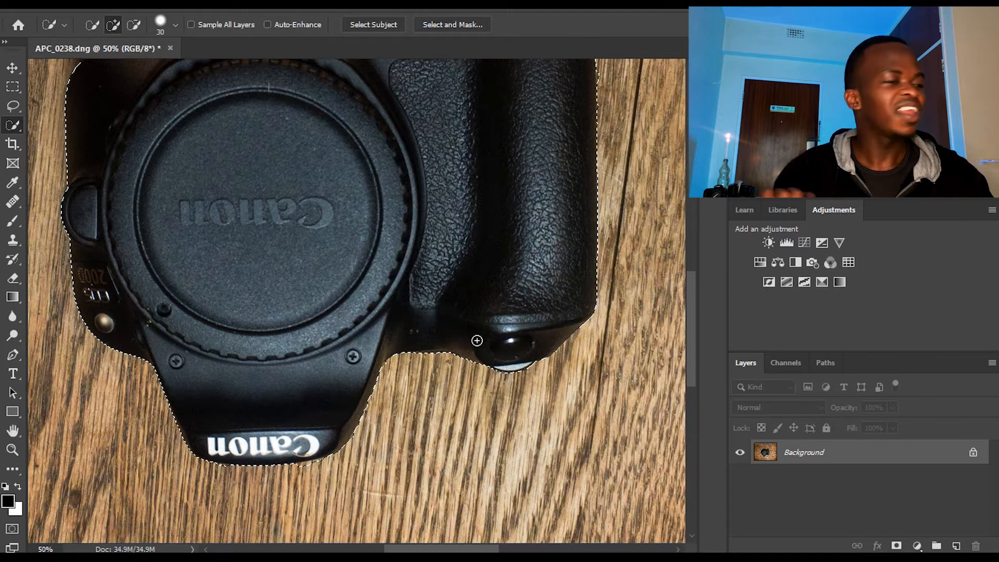
Copy the selected camera onto its own layer with Layer Via Copy
scroll(477, 340, "up", 3)
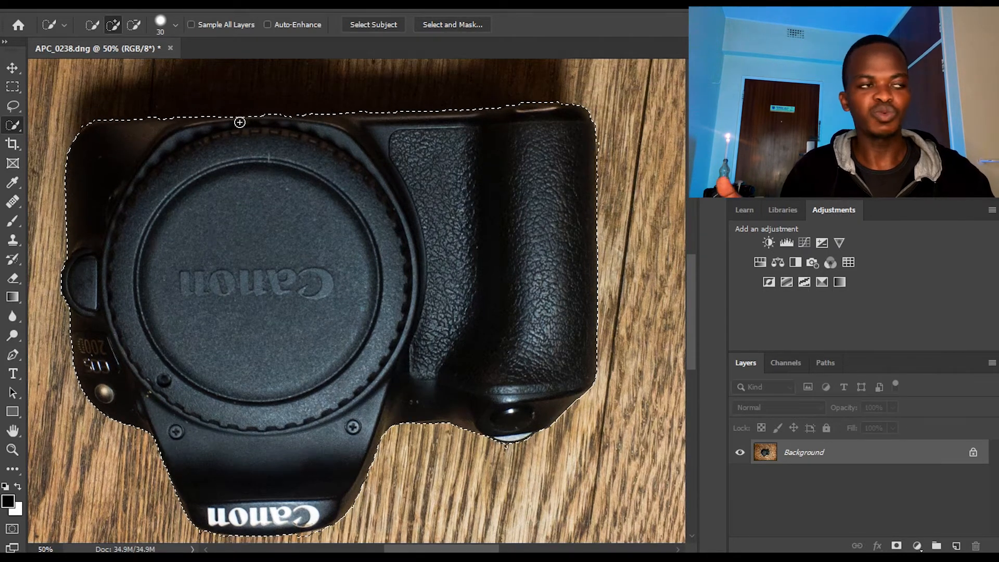
key("ctrl+minus")
key("ctrl+minus")
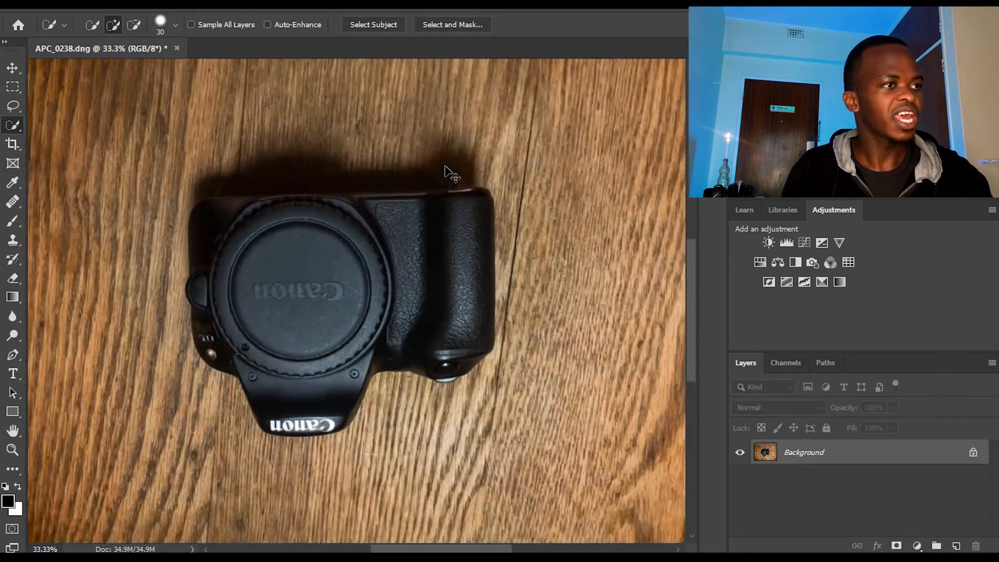
right_click(377, 281)
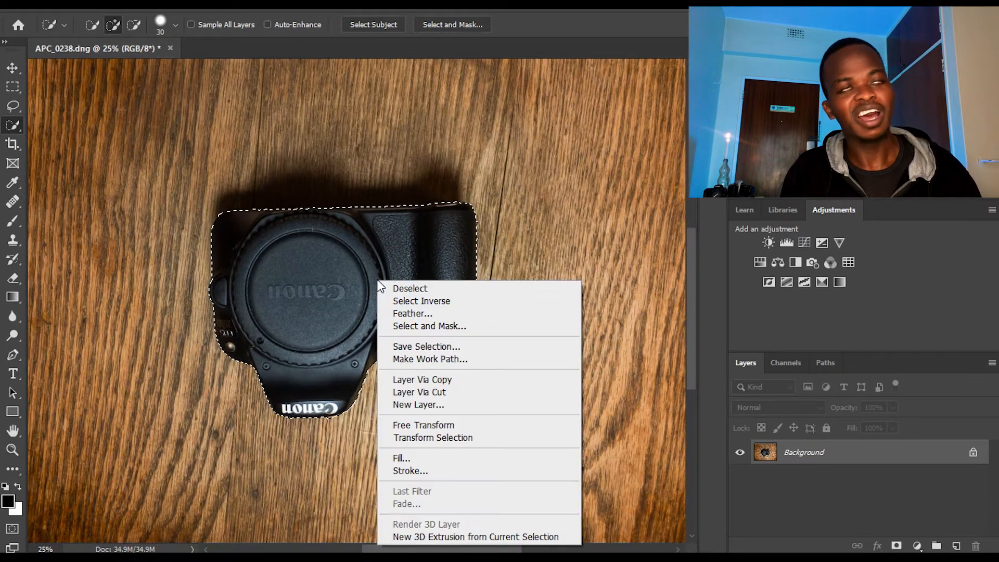
left_click(437, 382)
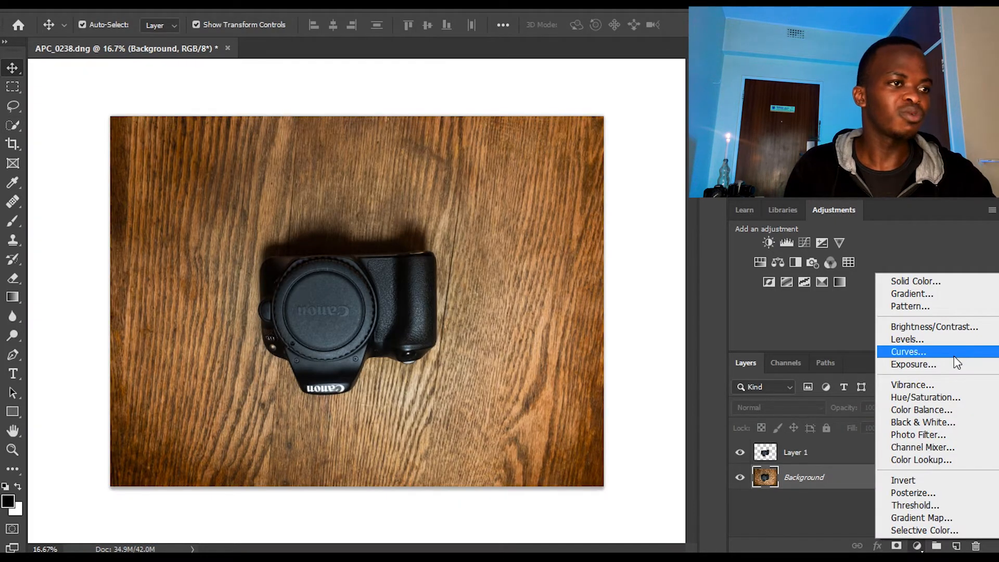
Add a blank layer directly above the background and paint it entirely blue with a size 5000 brush
left_click(956, 548)
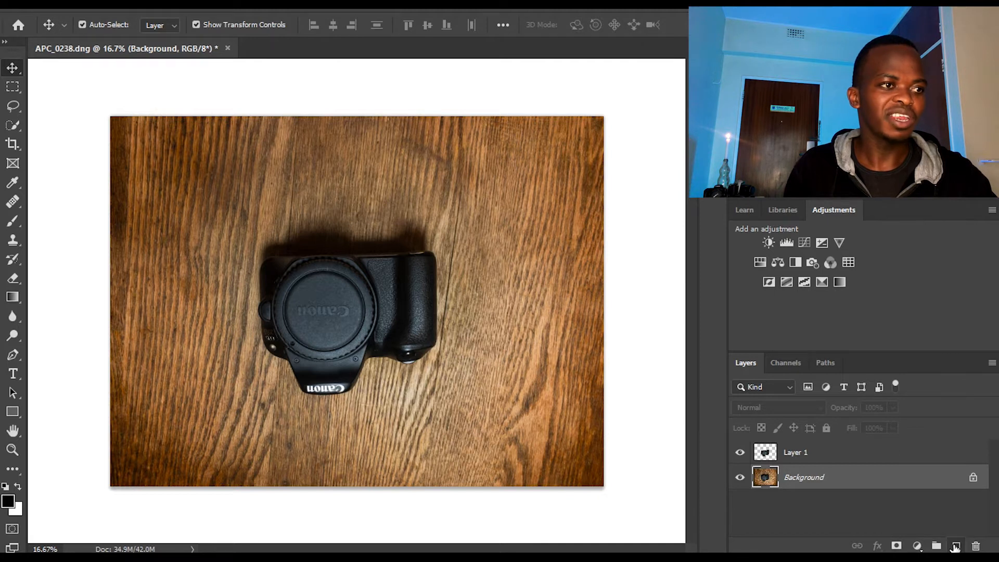
left_click(957, 547)
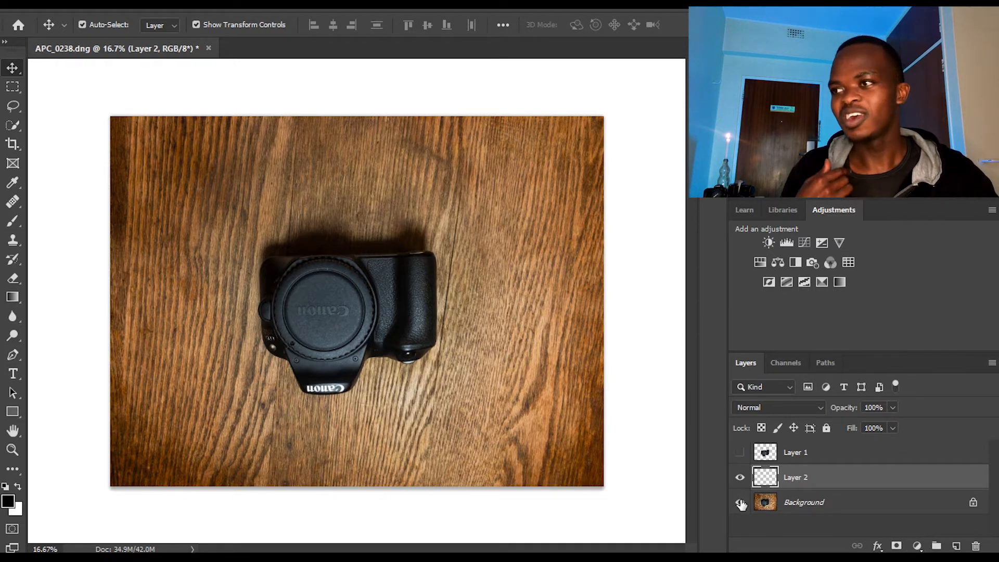
left_click(13, 221)
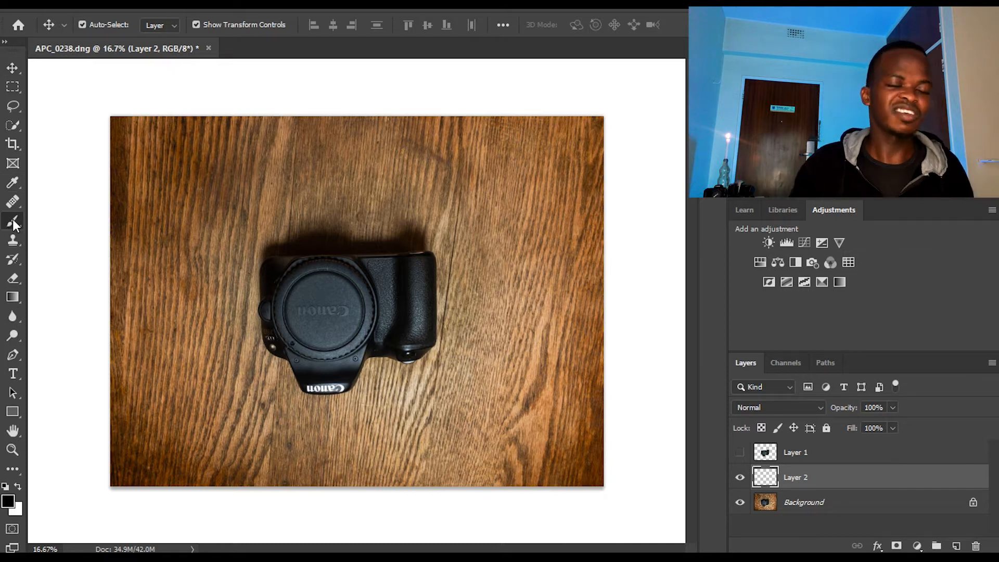
right_click(563, 205)
mouse_move(737, 241)
left_mouse_down()
mouse_move(740, 264)
mouse_move(720, 273)
mouse_move(752, 280)
left_mouse_up()
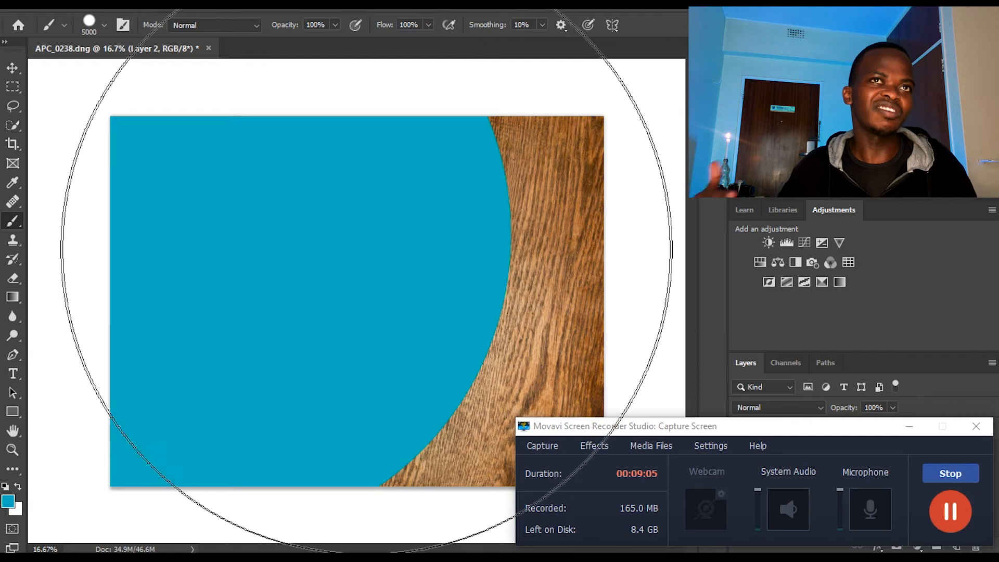
left_click(366, 281)
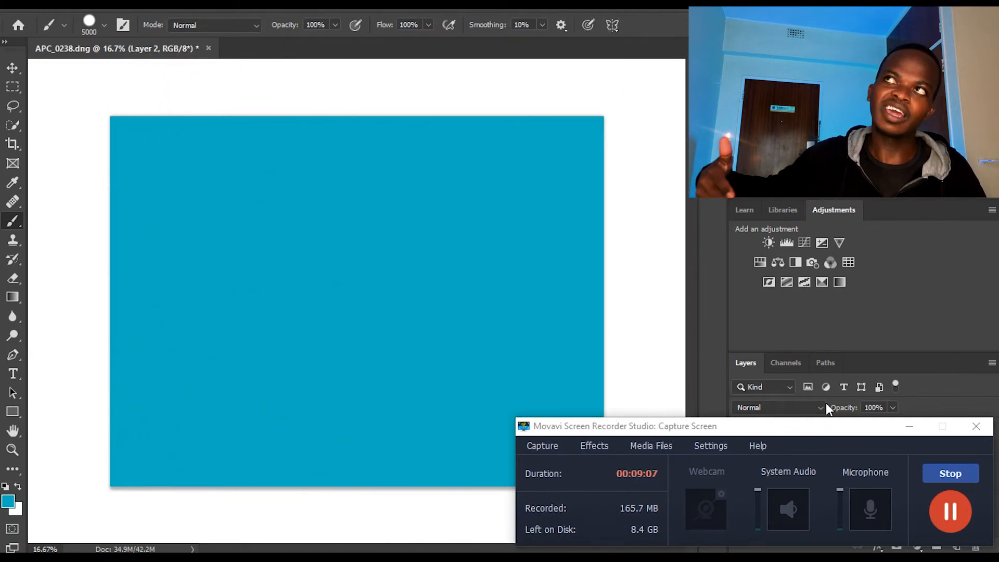
left_click(908, 427)
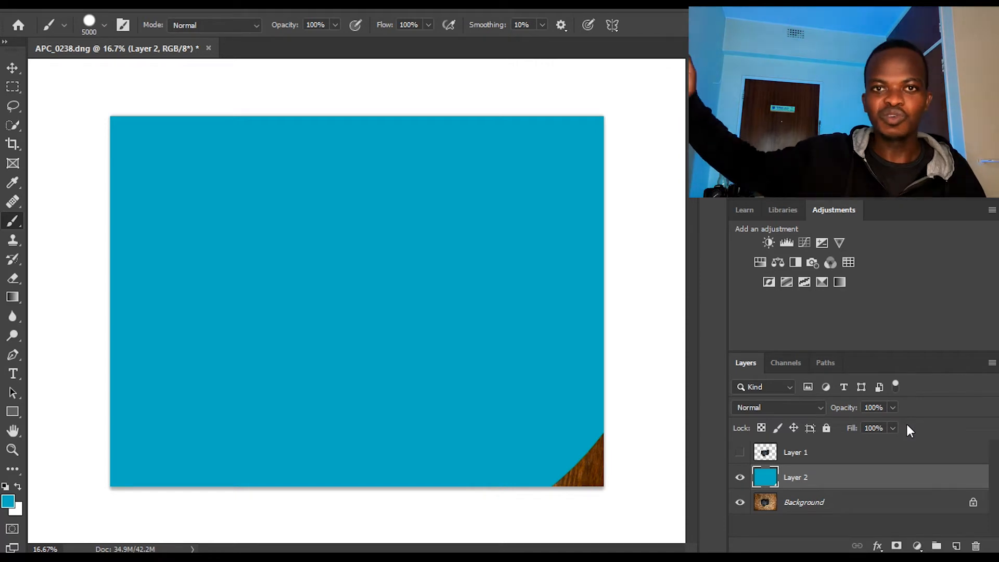
key("super")
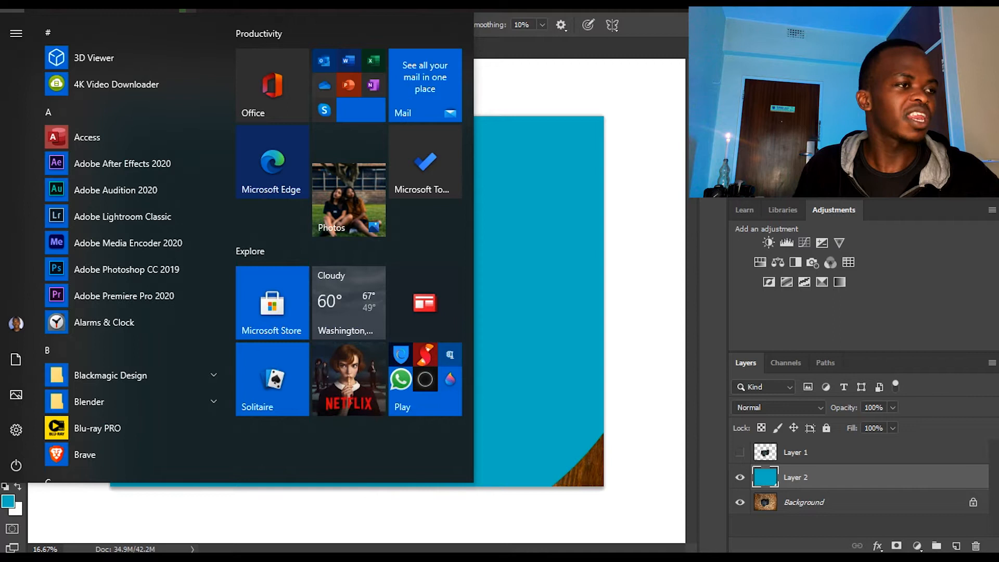
left_click(698, 376)
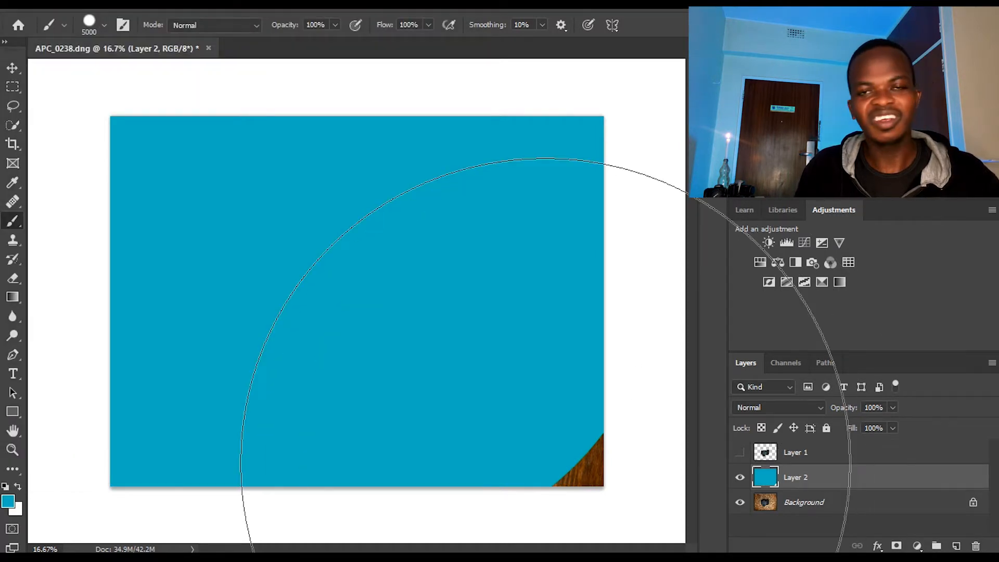
Paint the uncovered corner of Layer 2 blue and make the camera cutout layer visible
left_click(544, 463)
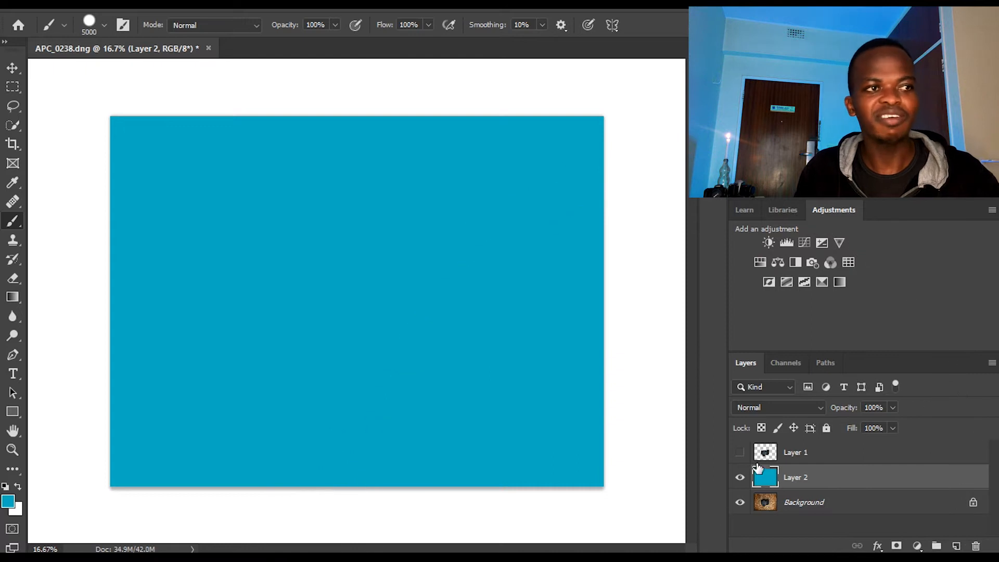
left_click(741, 453)
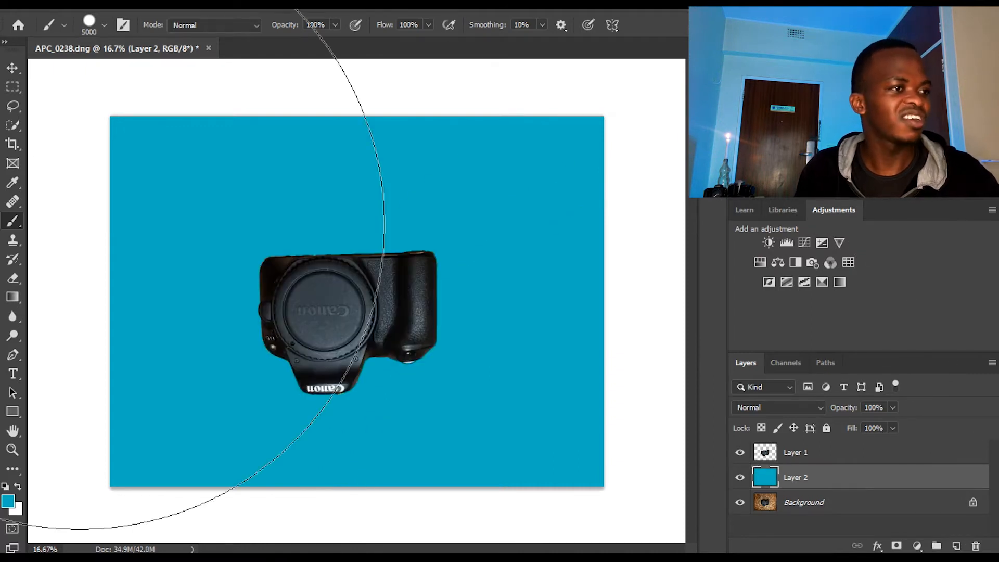
Move the blue layer sideways so it covers only the right half of the photo, and deselect it
left_click(13, 67)
left_click_drag(376, 145, 617, 150)
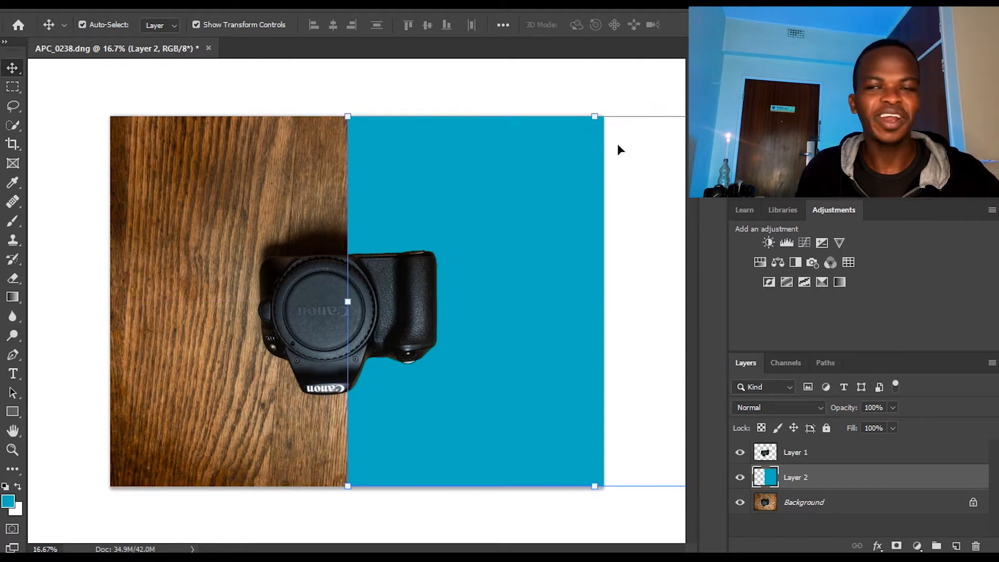
left_click(628, 101)
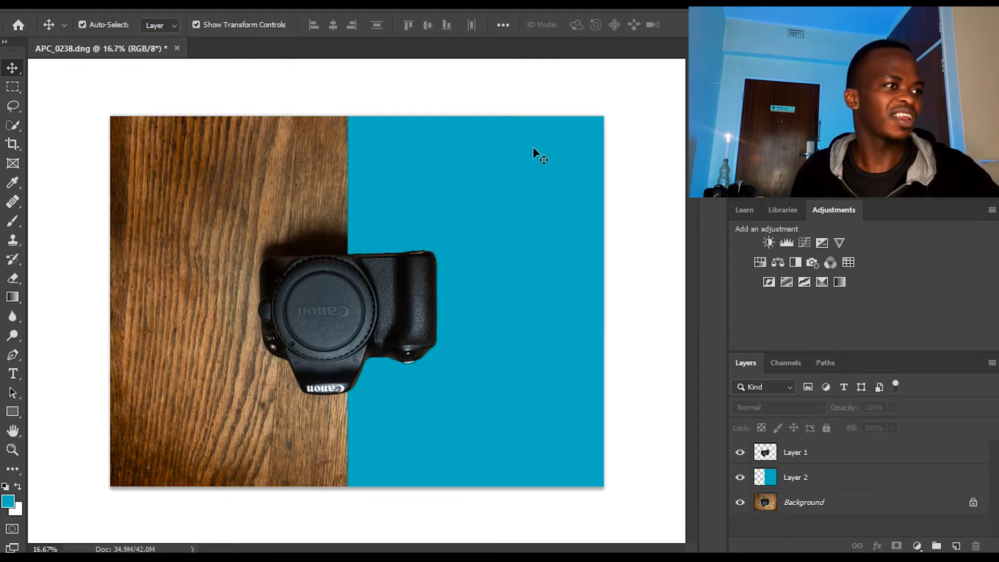
Examine the edges of the camera cutout on Layer 1 at 50% zoom with the Eraser ready
key("ctrl+plus")
key("ctrl+plus")
key("ctrl+plus")
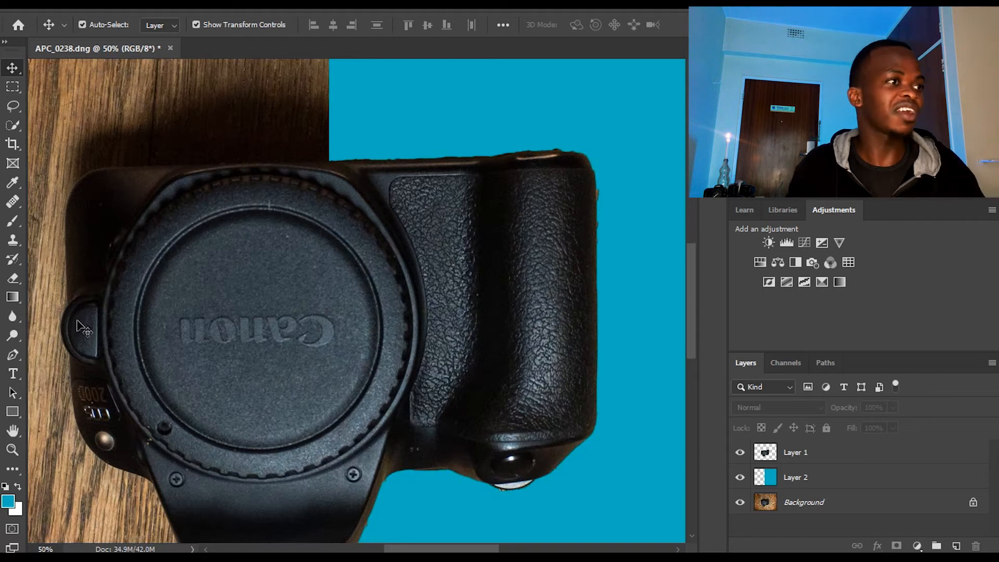
left_click(812, 462)
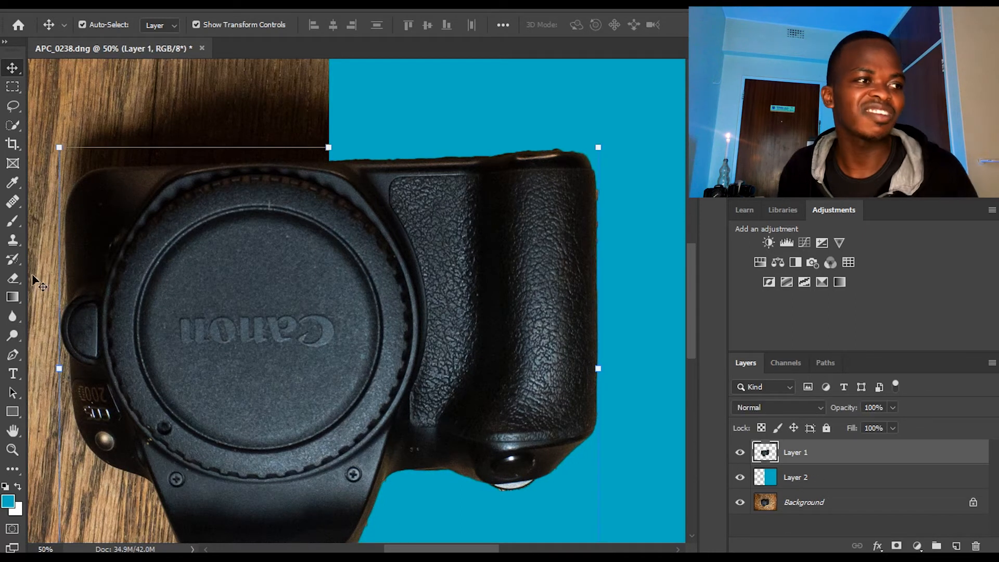
left_click(12, 279)
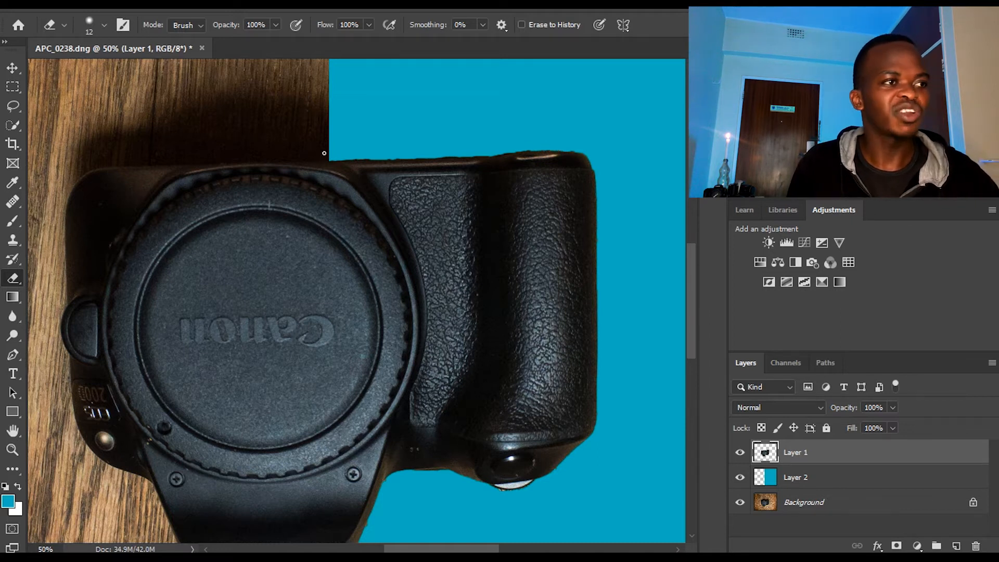
key("ctrl+minus")
key("ctrl+minus")
key("ctrl+minus")
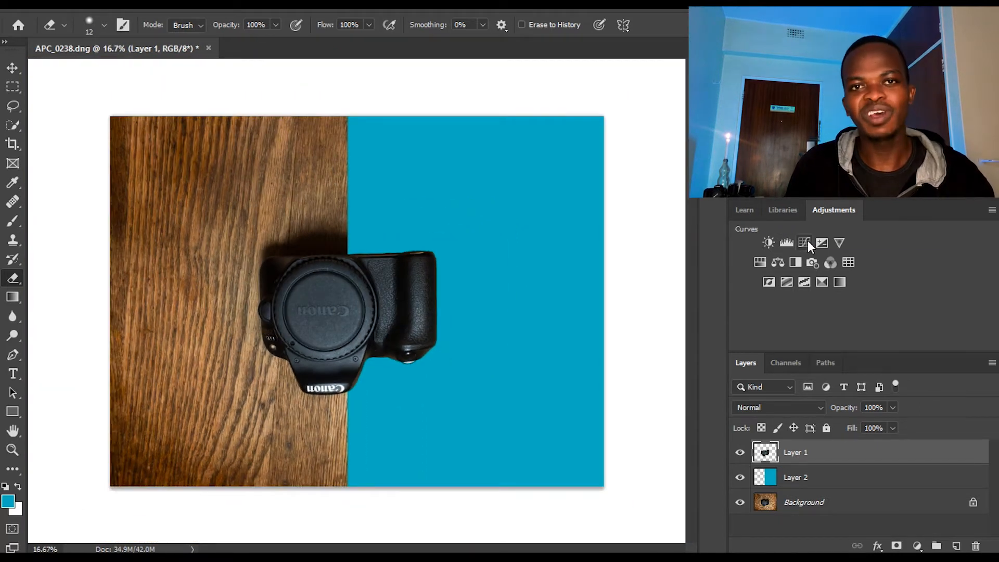
Hide the blue layer and select the shadow above the camera on the Background layer with the Quick Selection tool
left_click(741, 478)
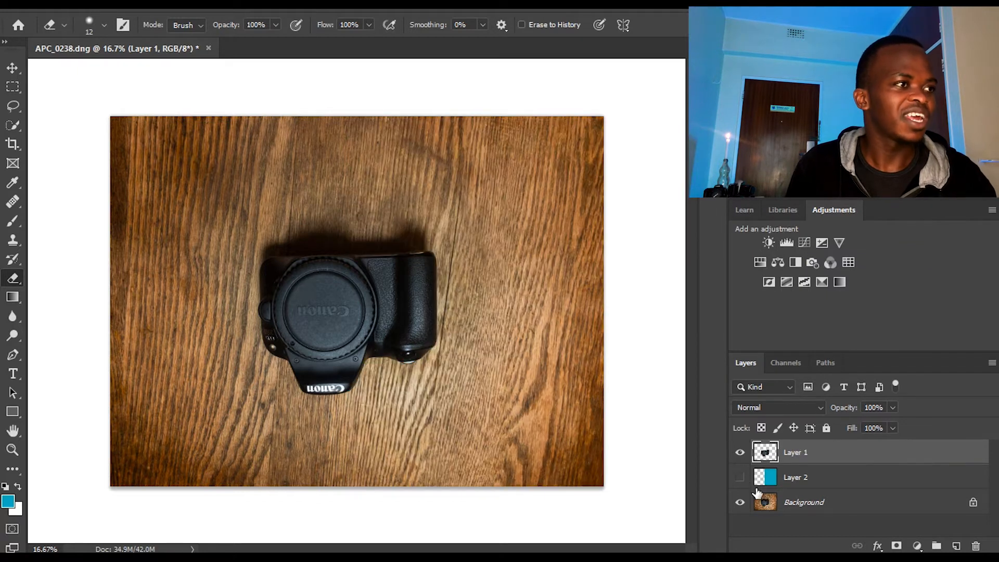
left_click(822, 504)
left_click(16, 126)
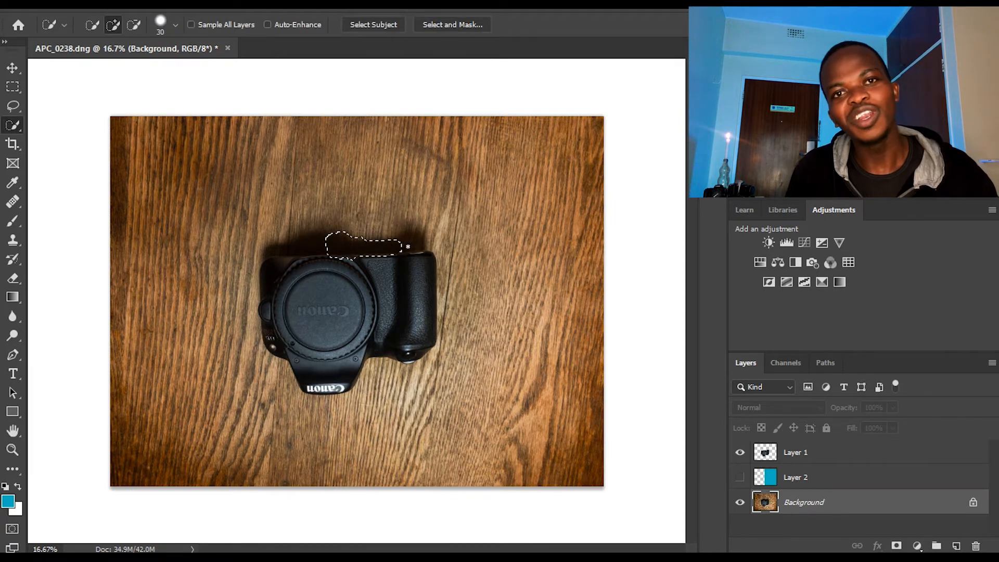
left_click_drag(289, 246, 277, 251)
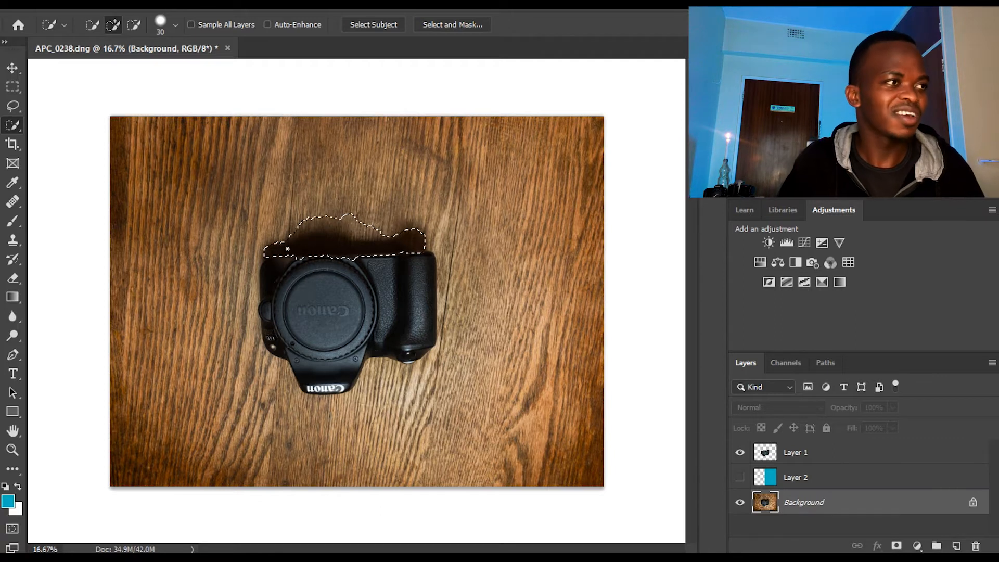
Subtract the lighter wood above the shadow and the spill onto the camera's upper edge from the shadow selection
scroll(288, 249, "up", 3)
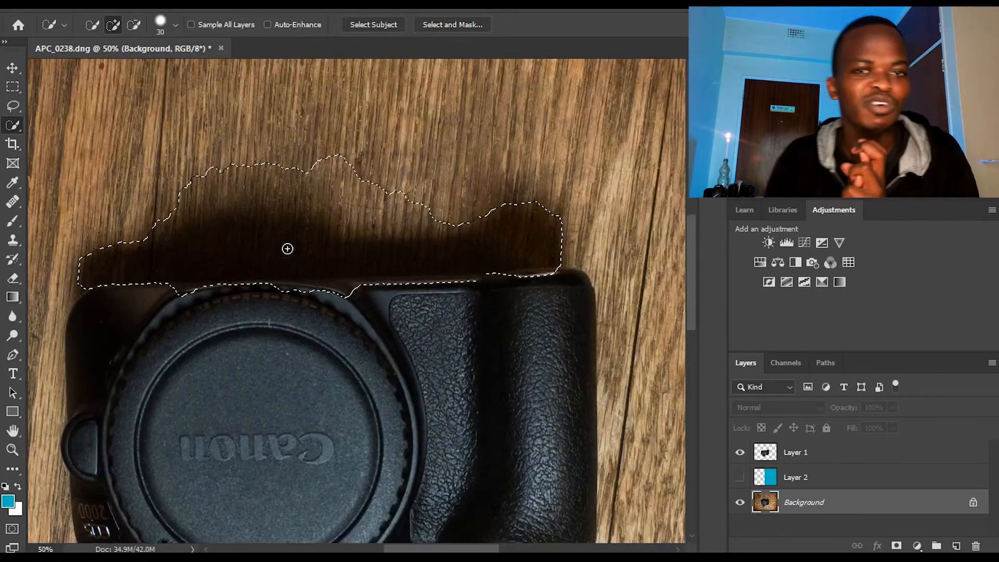
key("alt")
mouse_move(366, 192)
left_mouse_down()
mouse_move(347, 176)
mouse_move(314, 168)
mouse_move(219, 172)
left_mouse_up()
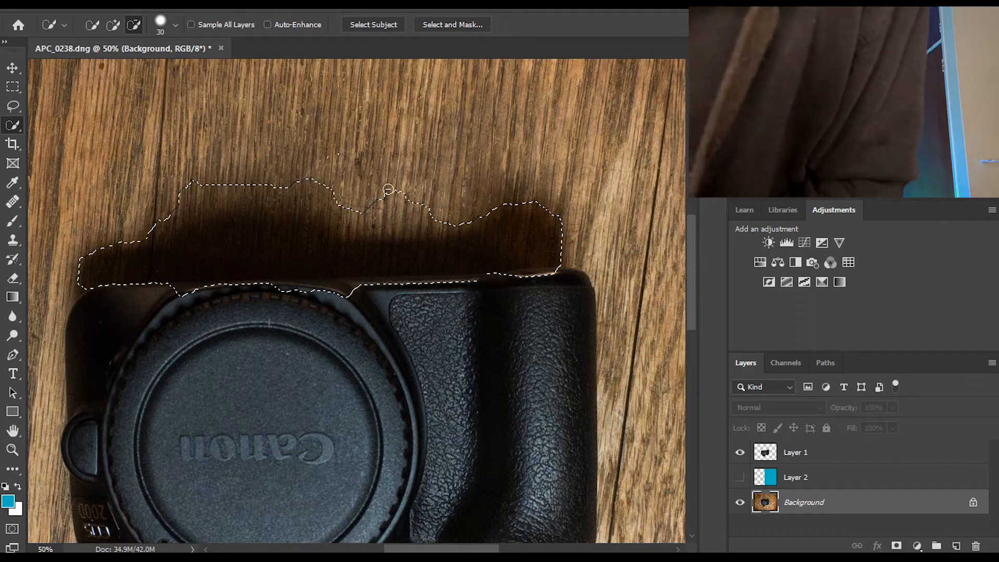
left_click_drag(387, 190, 239, 187)
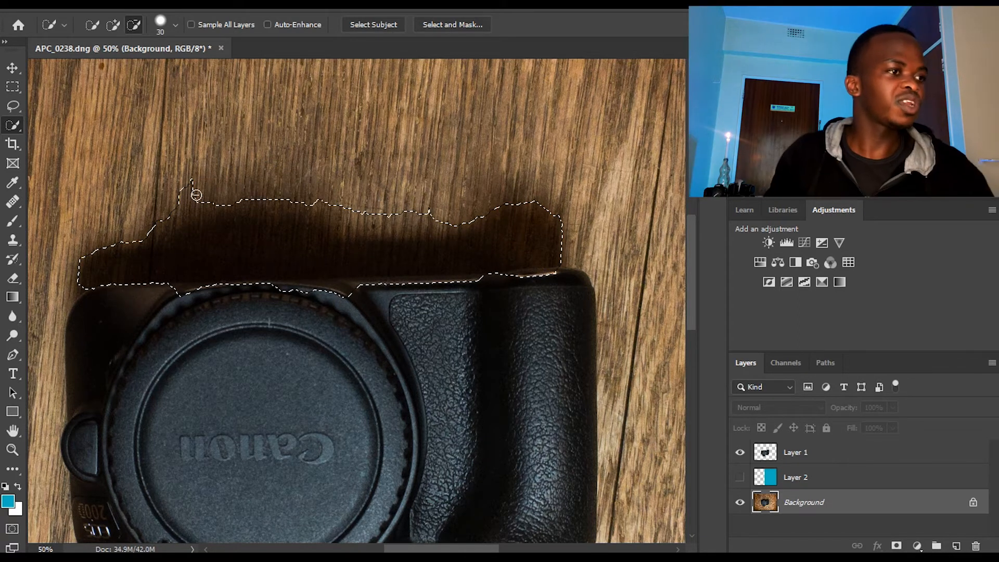
left_click_drag(322, 293, 267, 298)
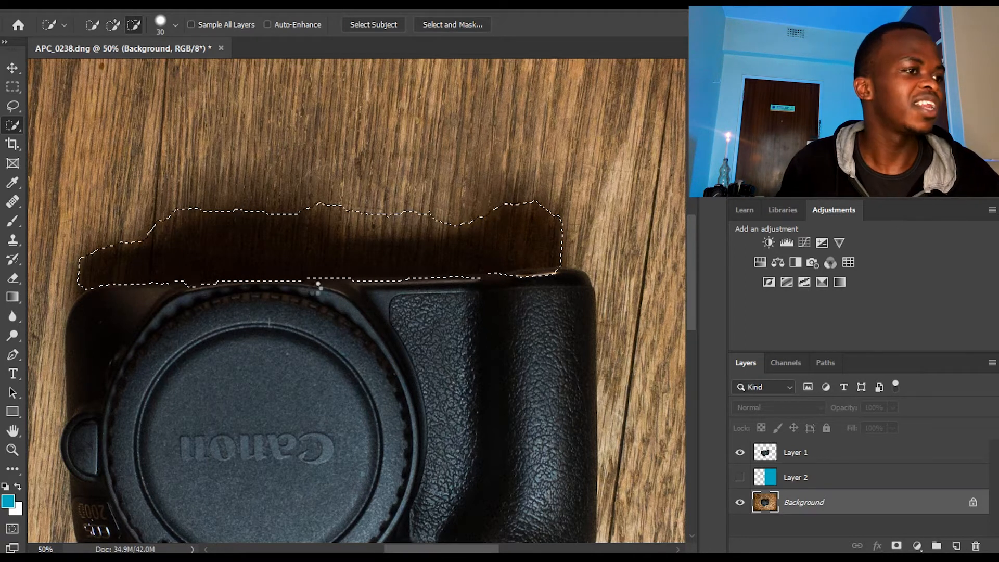
left_click_drag(369, 221, 367, 219)
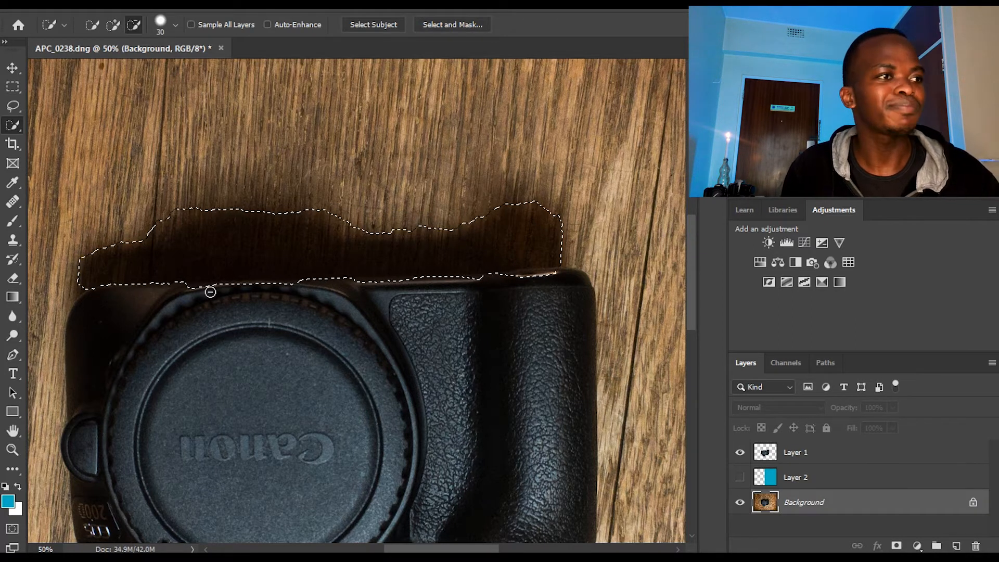
left_click(196, 284, "alt")
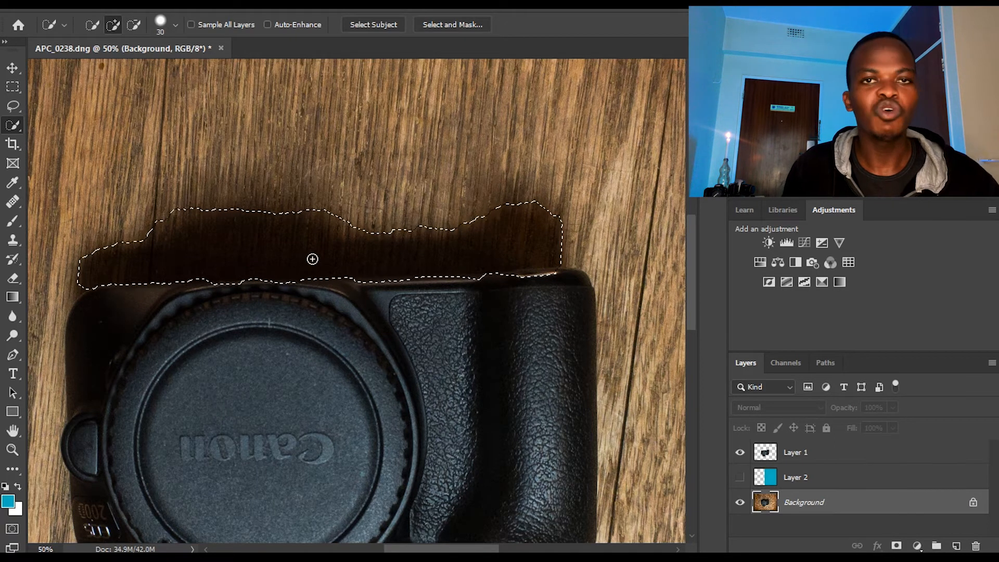
Copy the selected shadow onto its own layer with Layer Via Copy, place it above Layer 2 and show the blue layer
right_click(347, 256)
left_click(426, 356)
left_click_drag(801, 501, 804, 469)
left_click(740, 502)
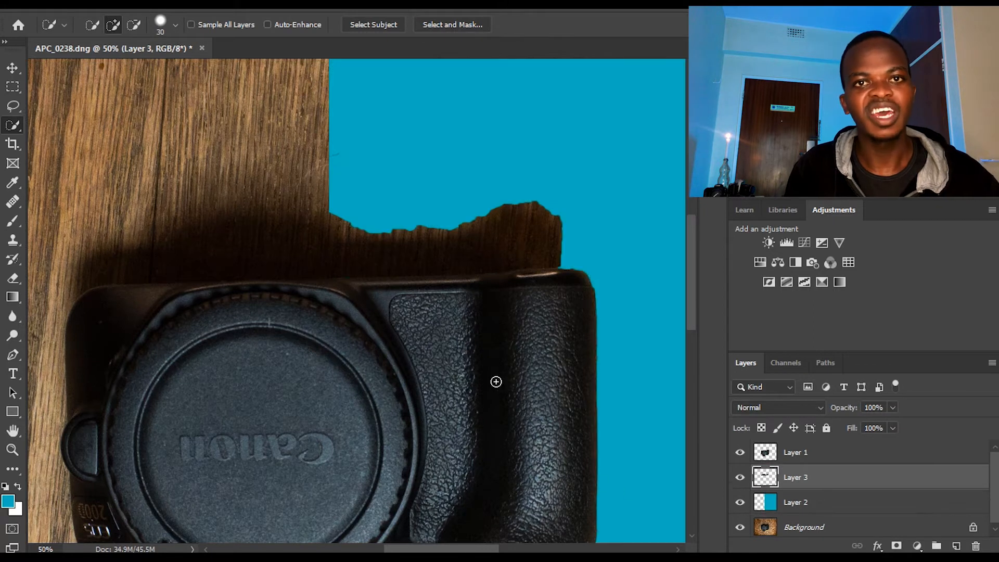
Darken the shadow layer with the Camera Raw filter: Exposure -2.55, Contrast +45, Shadows -70, Whites -37 and reduced Blacks
key("ctrl+minus")
key("ctrl+minus")
key("ctrl+minus")
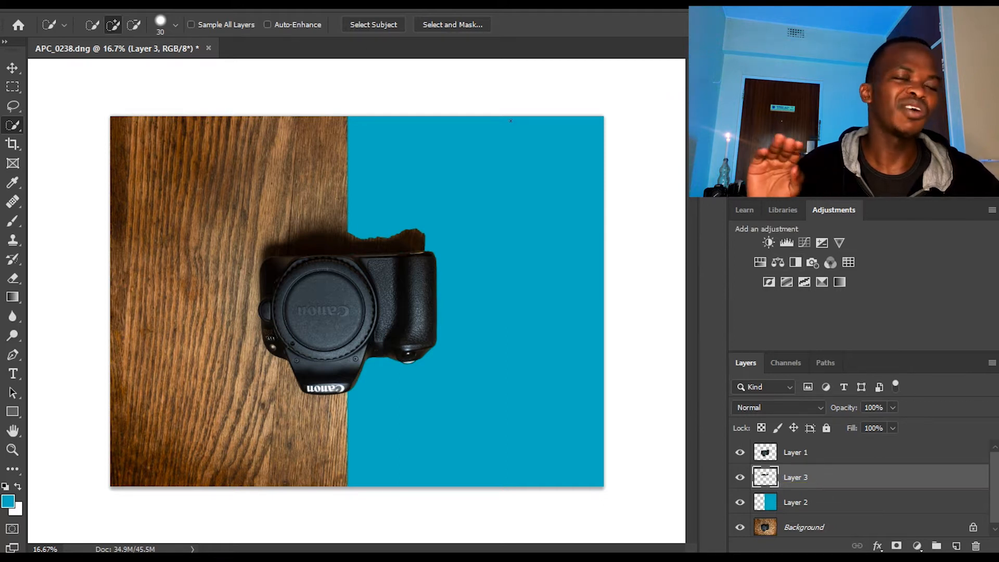
left_click(219, 6)
left_click(281, 88)
left_click_drag(828, 343, 782, 345)
left_click_drag(831, 407, 766, 410)
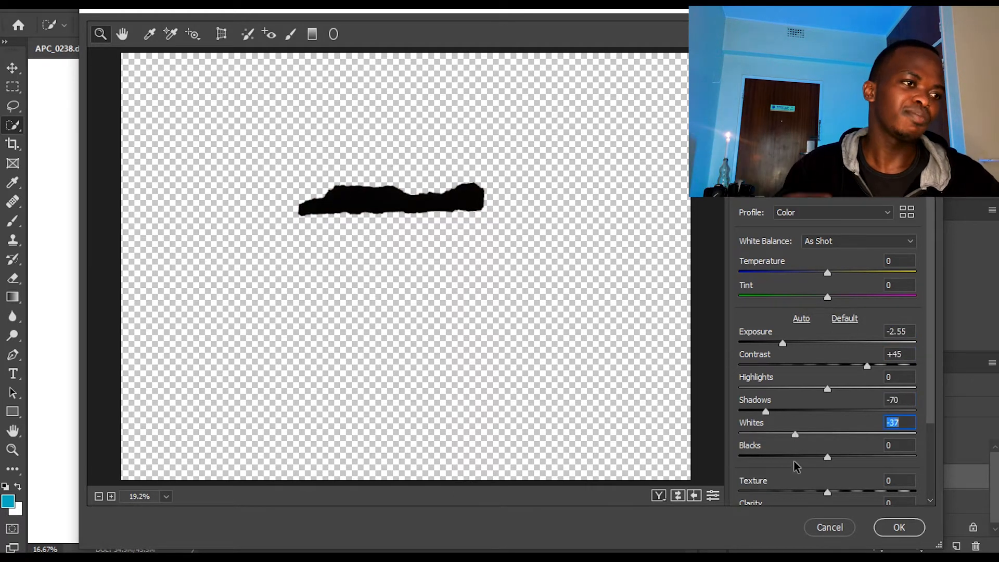
left_click_drag(828, 457, 805, 458)
left_click(899, 527)
Set the shadow layer's opacity to 47%
left_click_drag(844, 408, 805, 407)
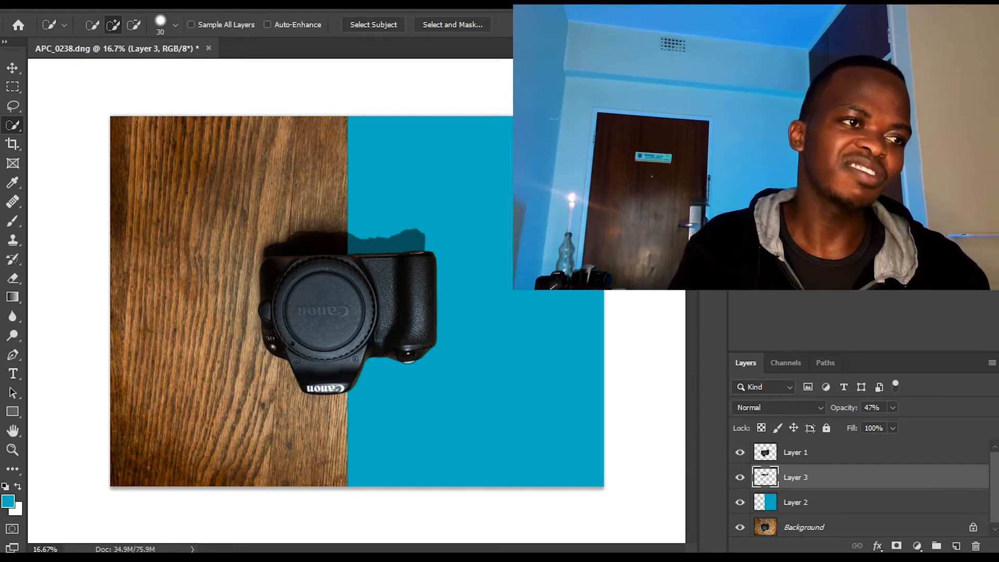
left_click(219, 6)
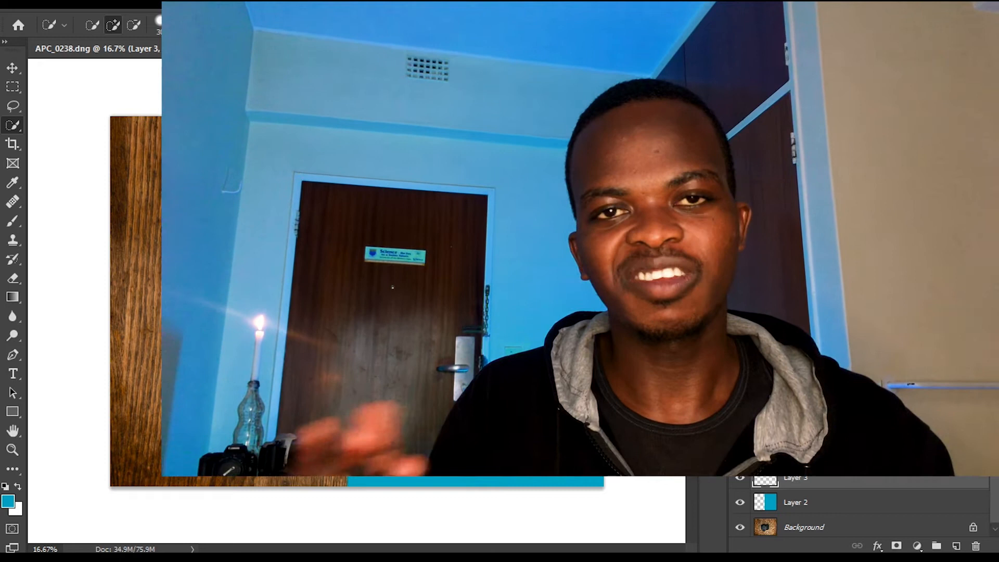